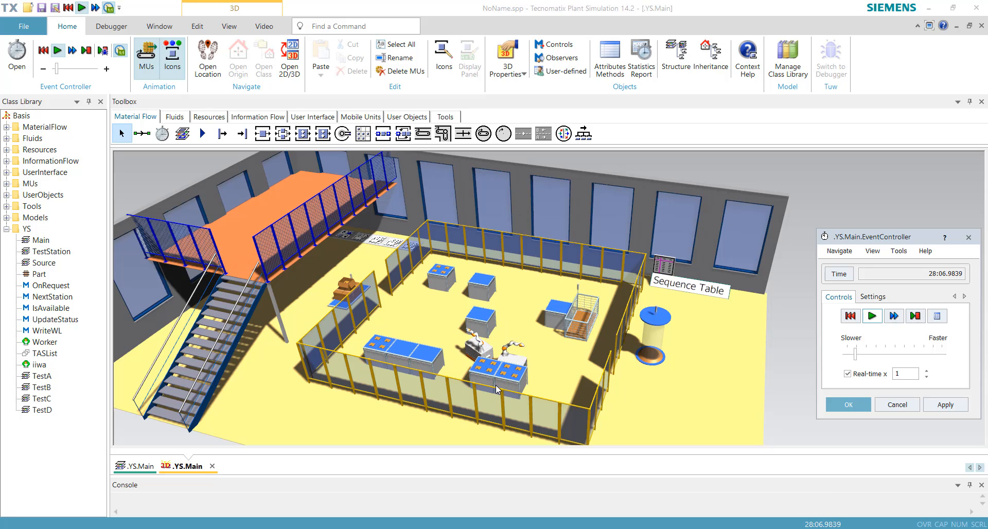
Open the Source frame's production schedule and examine the attribute table of its first part entry
double_click(344, 287)
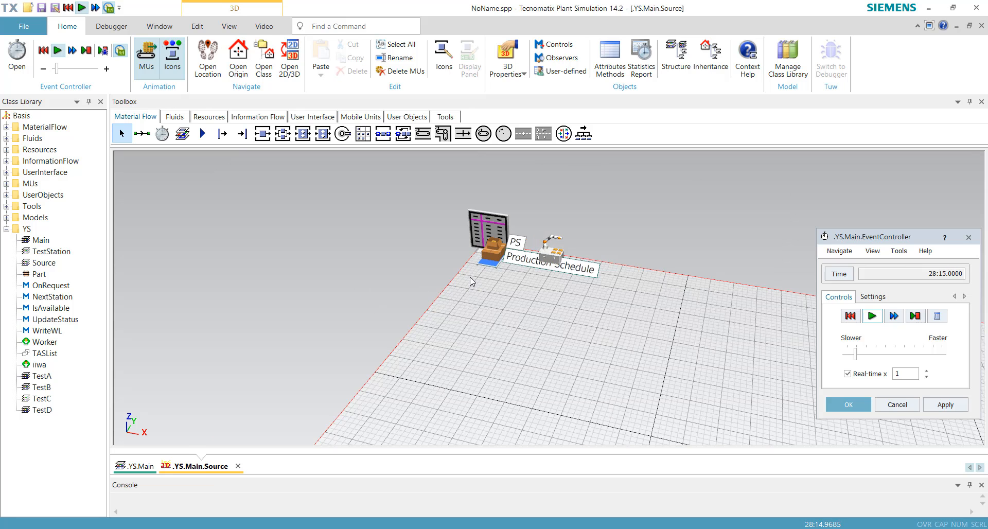
double_click(492, 227)
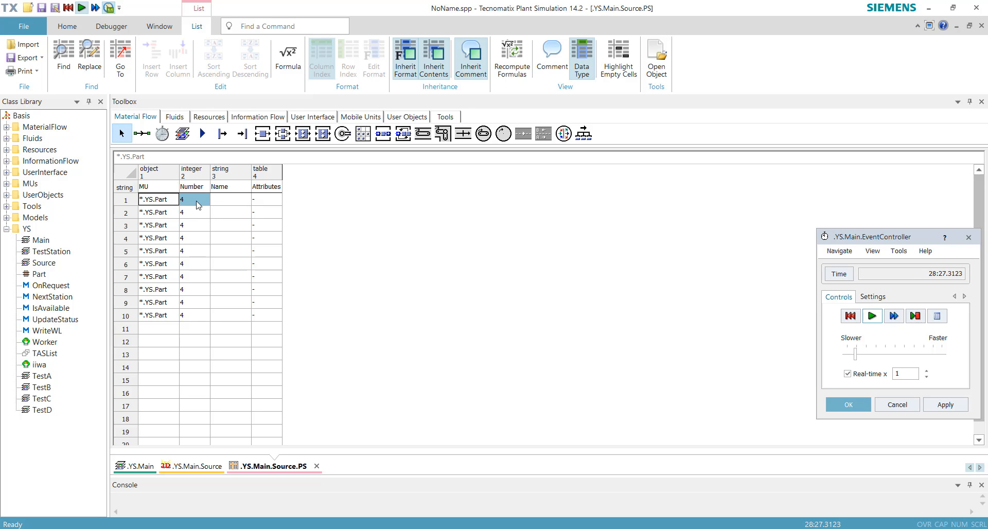
double_click(261, 202)
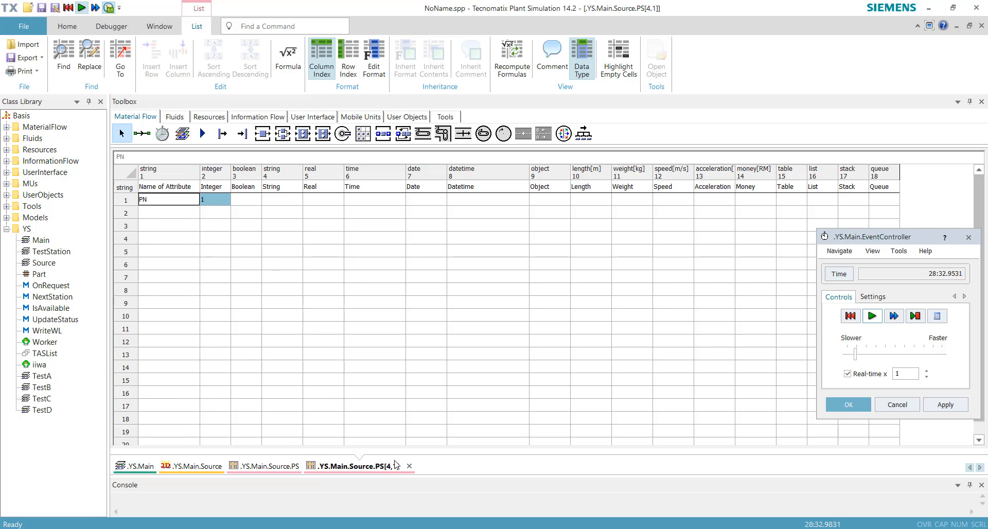
click(409, 467)
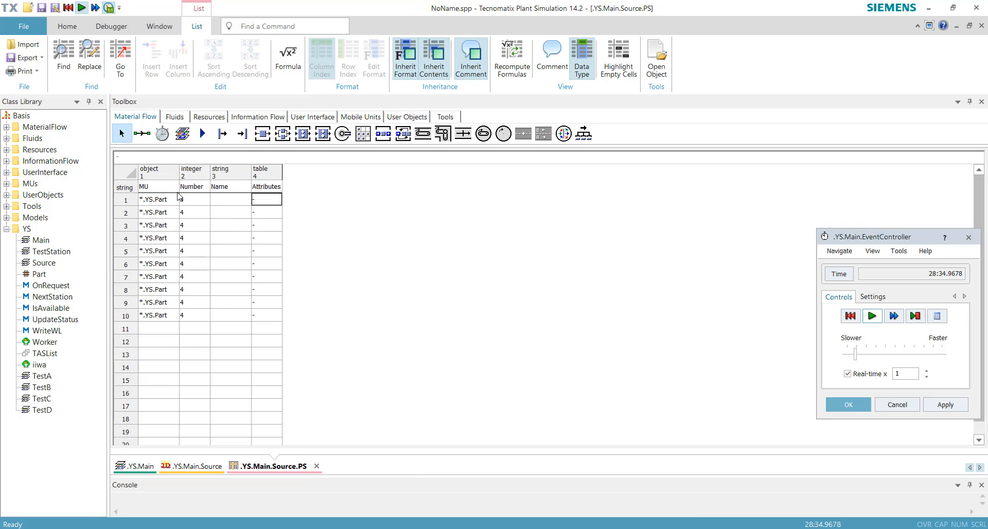
Examine the attribute tables of the second and third production schedule entries, closing the schedule when done
drag(170, 206, 244, 218)
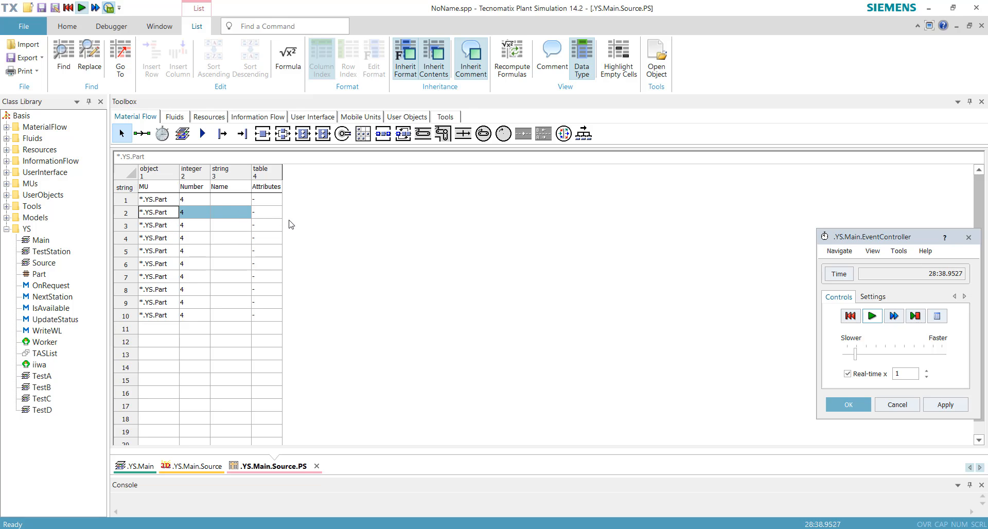
double_click(270, 212)
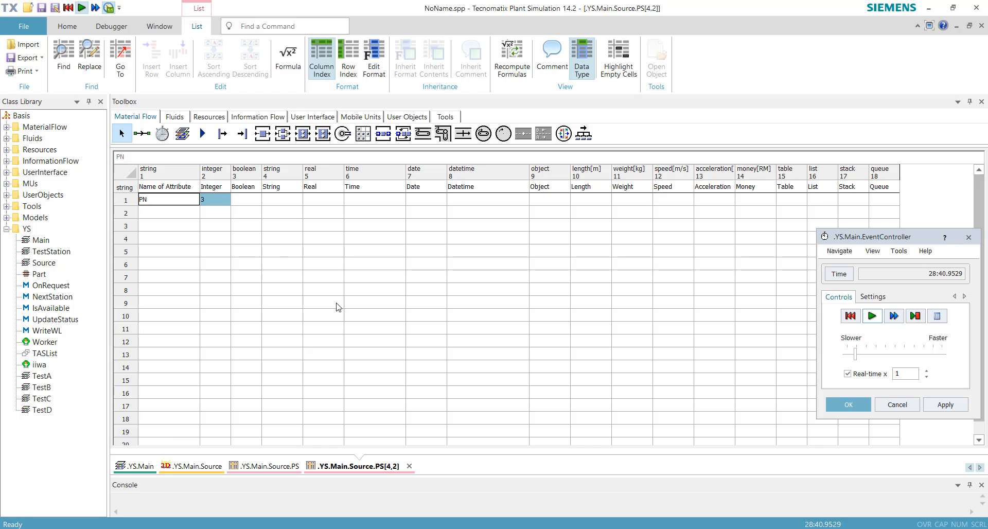
click(409, 466)
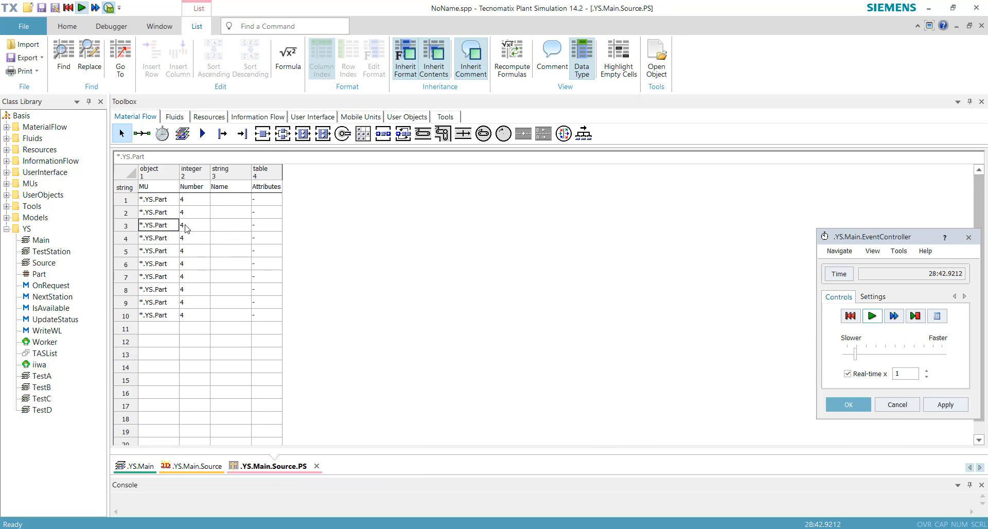
double_click(266, 227)
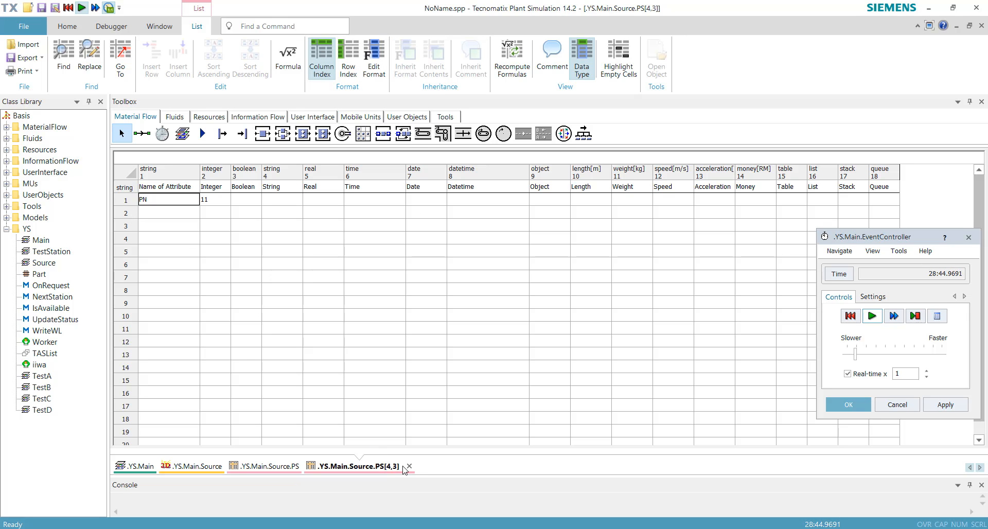
click(409, 466)
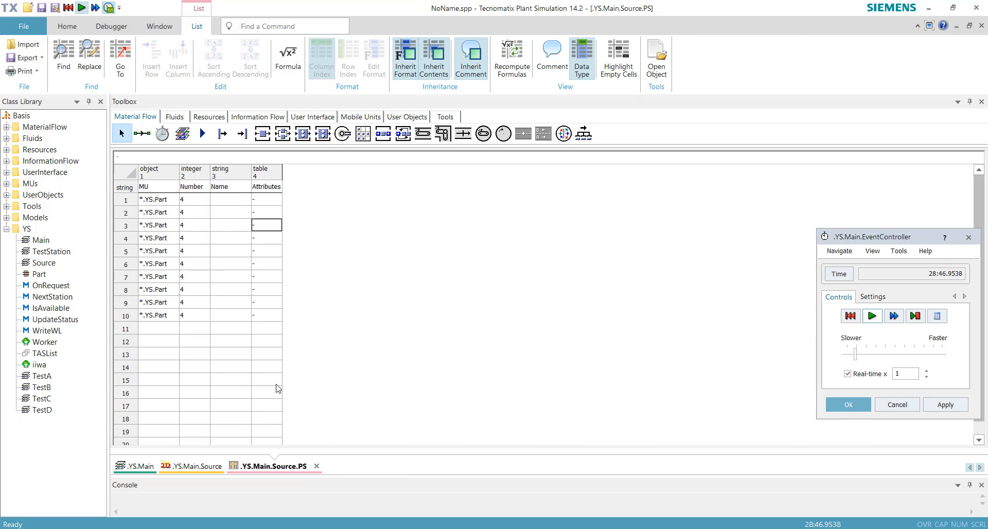
click(316, 466)
Examine the MU selection options in the Source object's settings, trying Sequence, and discard the changes
double_click(493, 251)
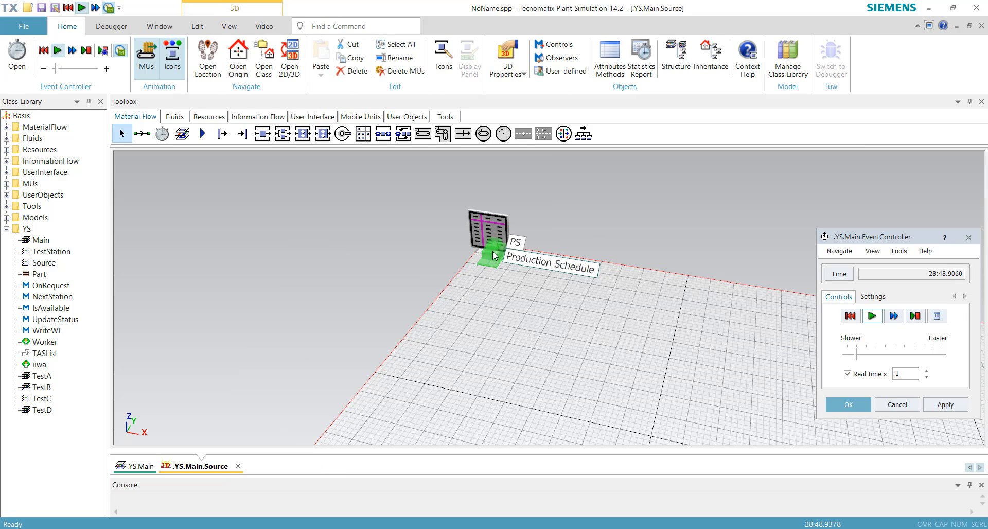
click(262, 370)
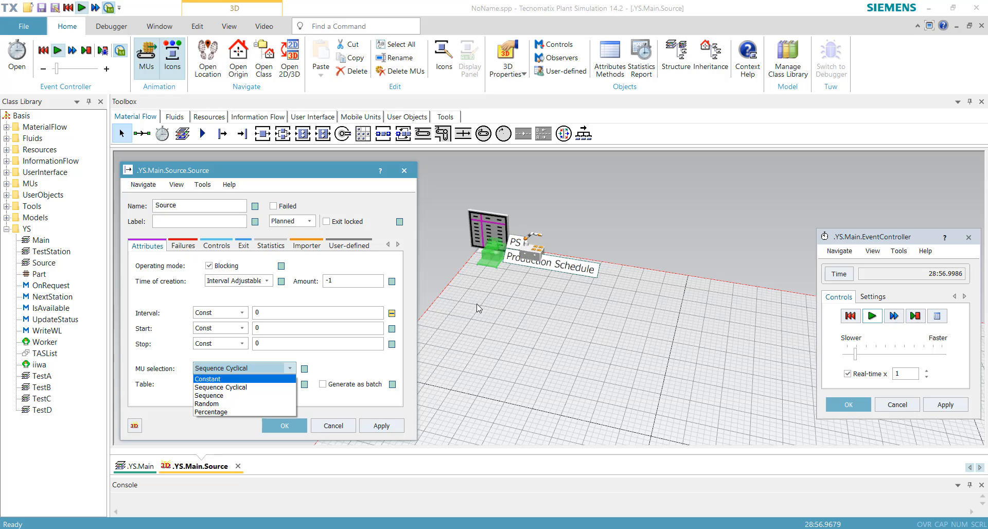
click(252, 426)
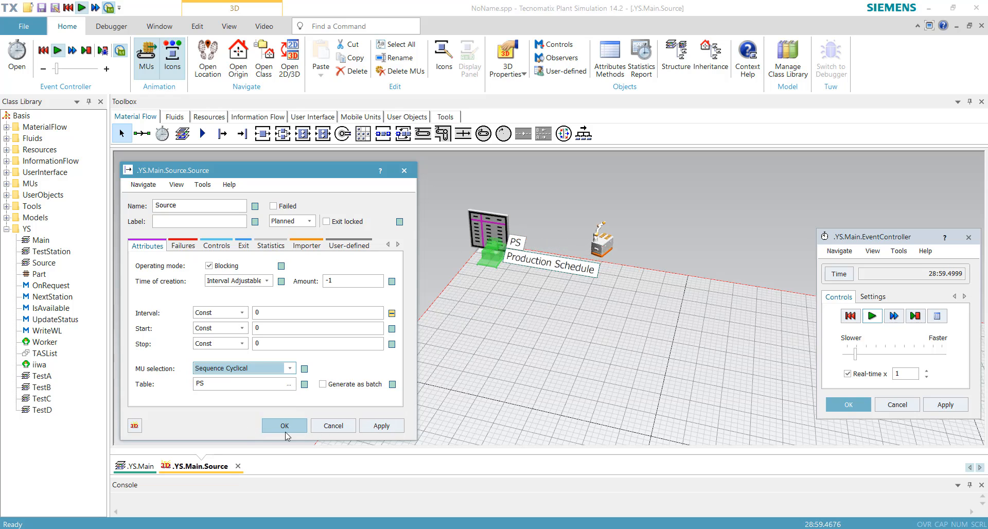
click(279, 372)
click(218, 395)
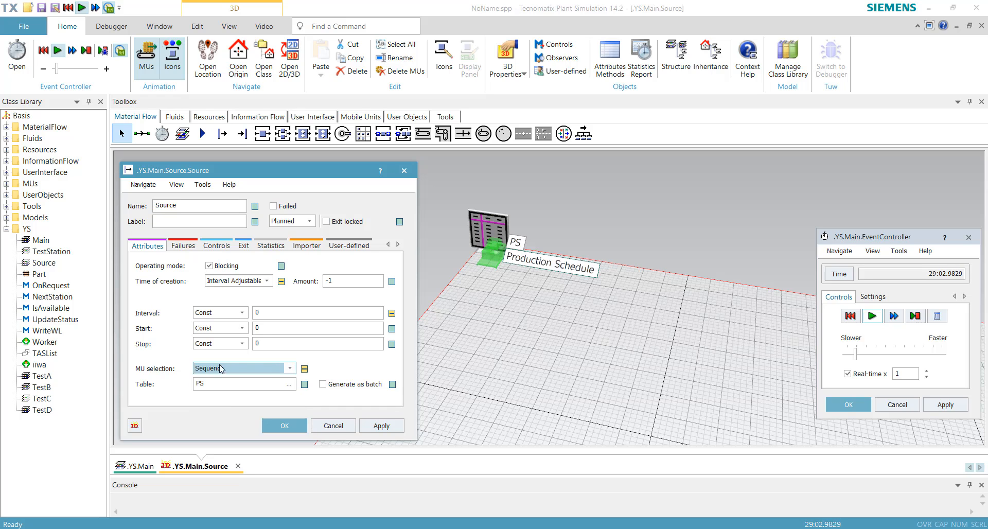
click(279, 371)
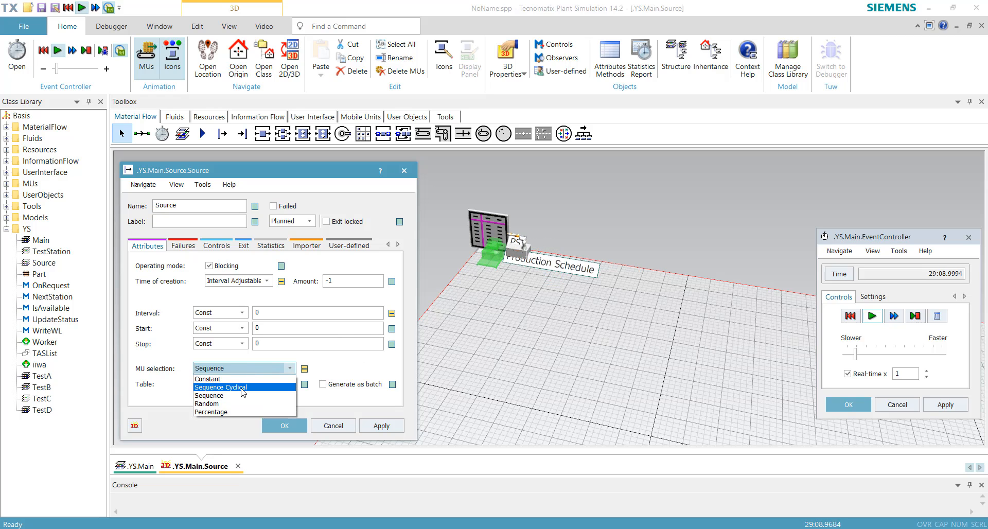
click(243, 391)
click(332, 426)
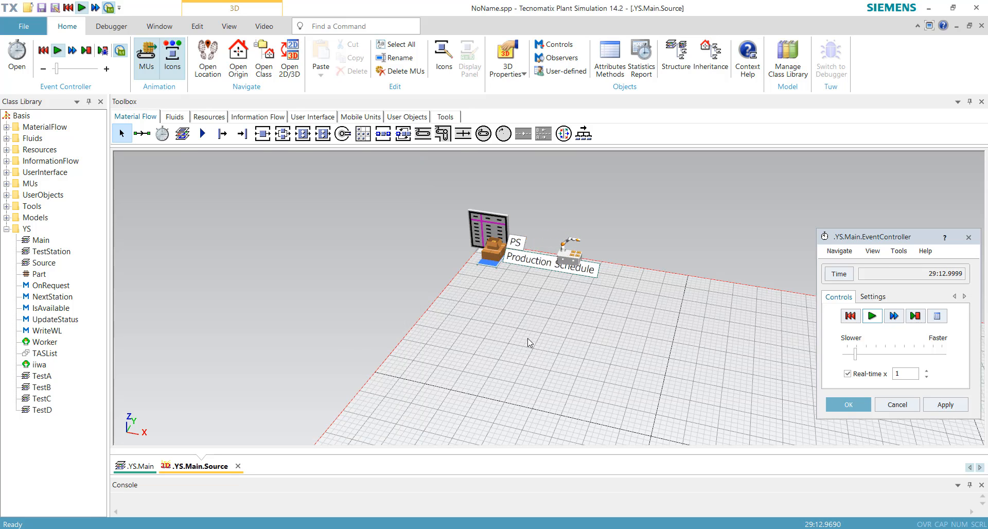
Return to the Main frame and examine which tests each product needs in the Sequence Table
key(BackSpace)
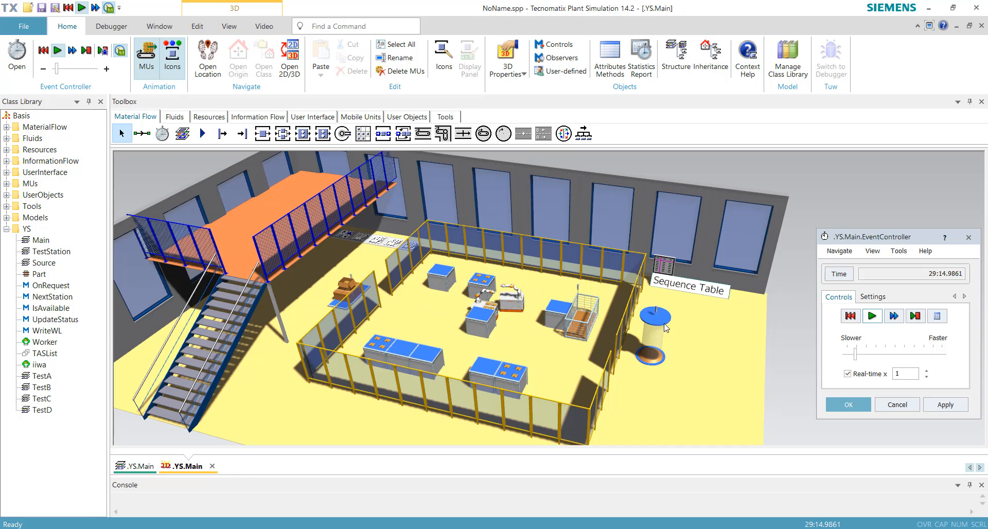
click(666, 273)
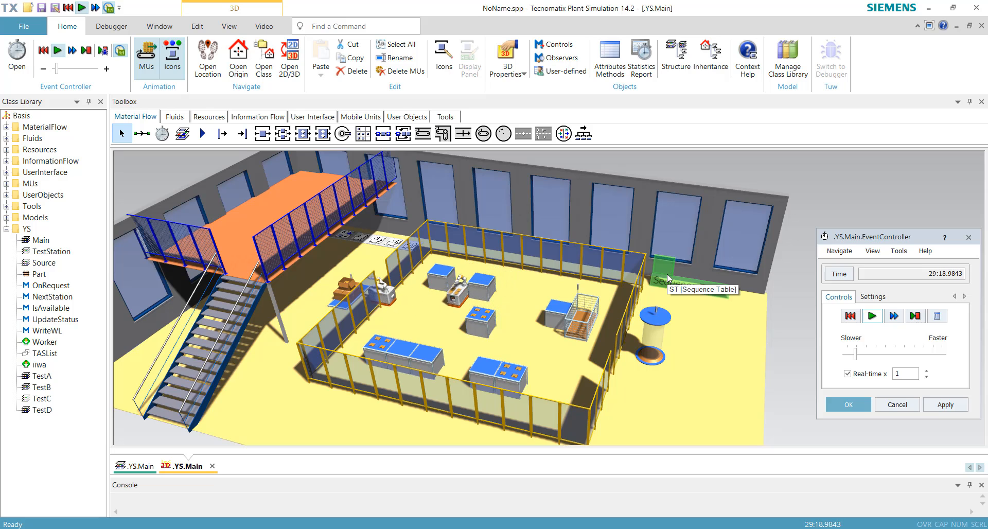
double_click(666, 274)
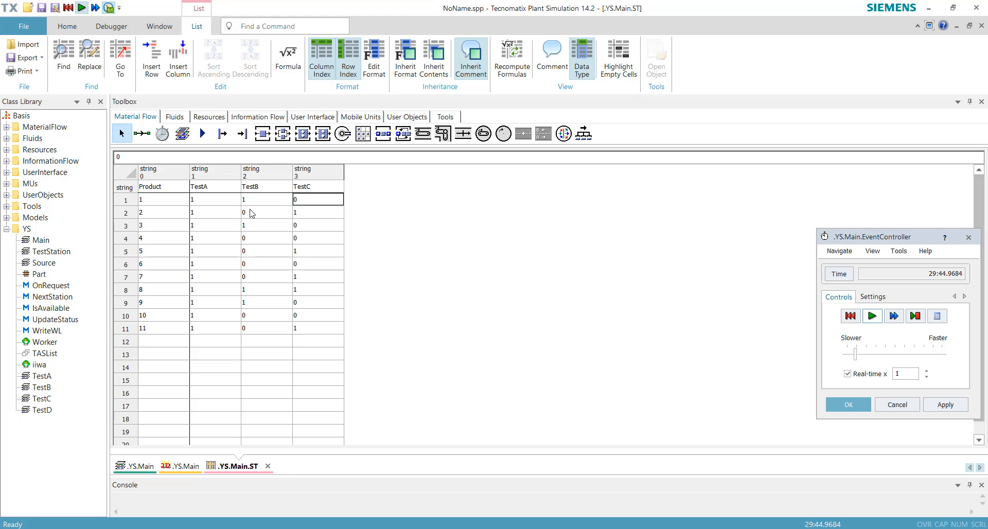
drag(156, 205, 156, 323)
drag(219, 205, 304, 335)
key(Down)
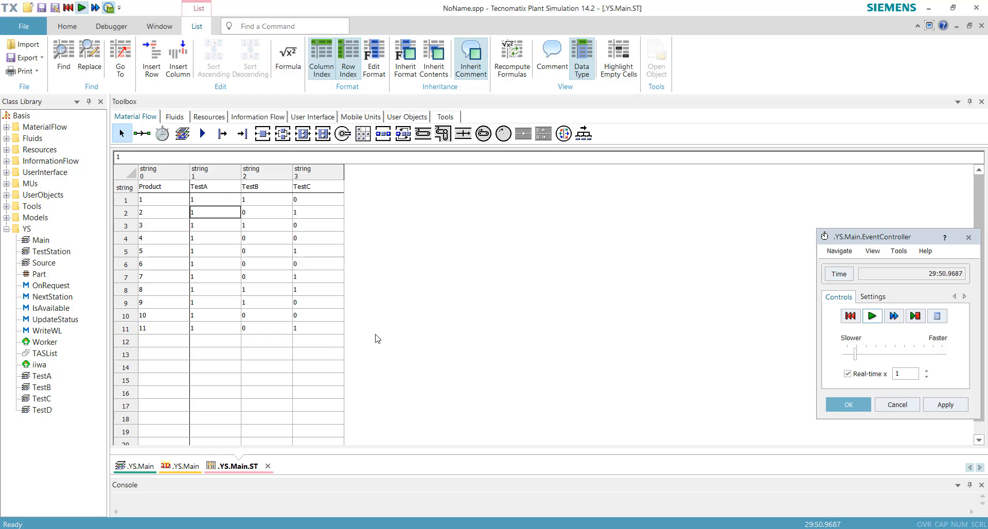
click(267, 466)
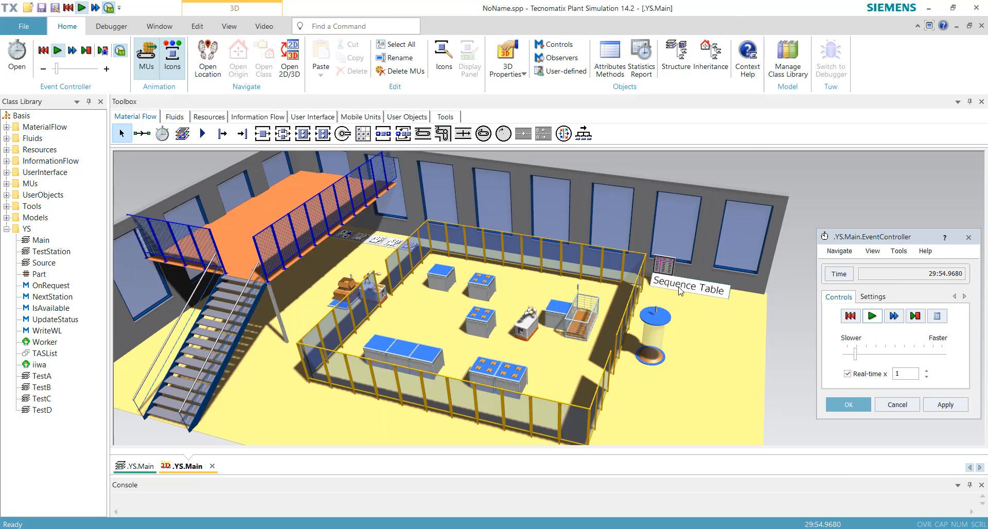
mouse_move(711, 404)
mouse_down()
mouse_move(717, 389)
mouse_move(714, 406)
mouse_move(722, 398)
mouse_up()
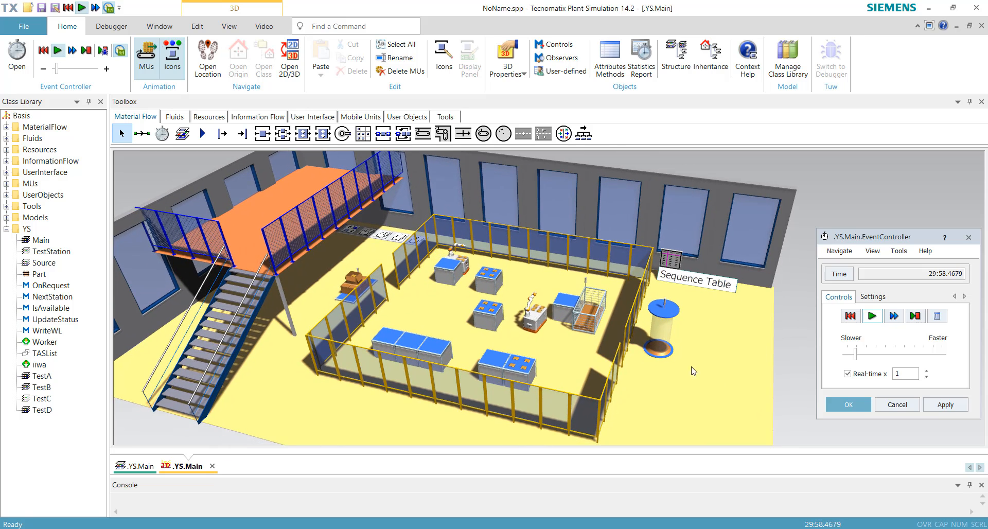
click(669, 262)
click(349, 278)
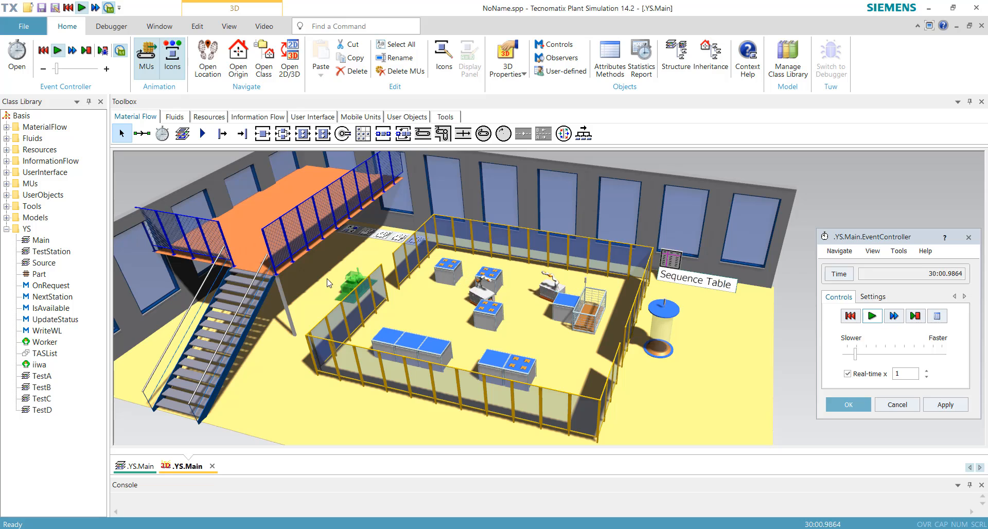
click(322, 283)
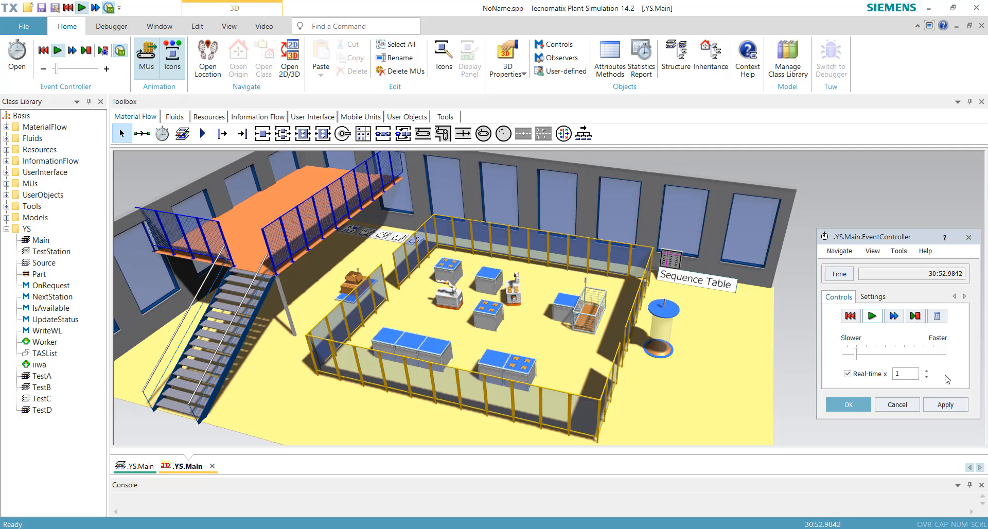
Stop the simulation and close the current model without saving it
click(877, 320)
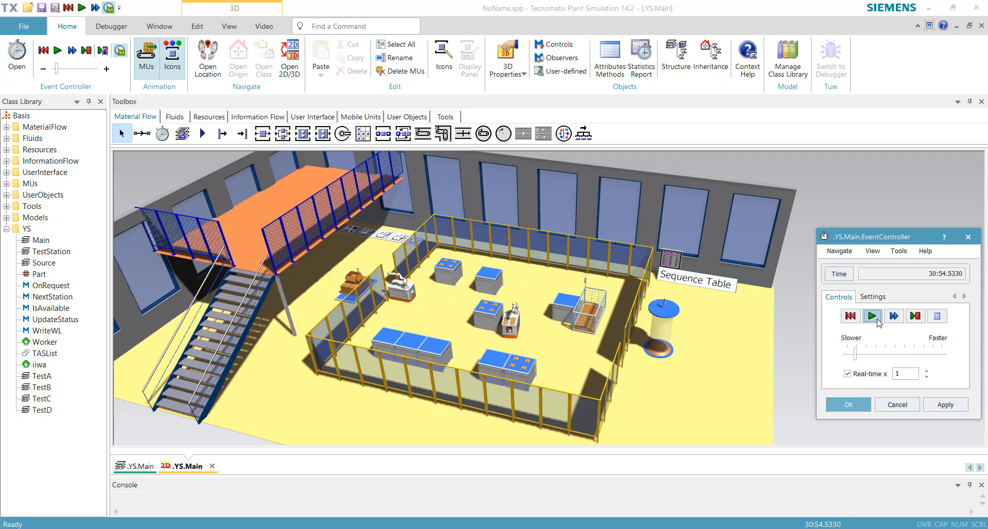
click(898, 404)
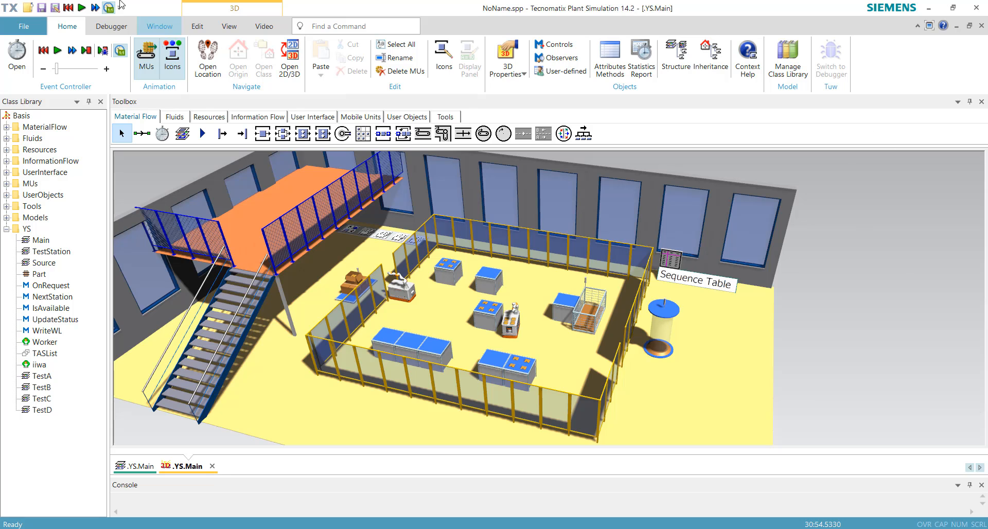
click(23, 25)
click(28, 108)
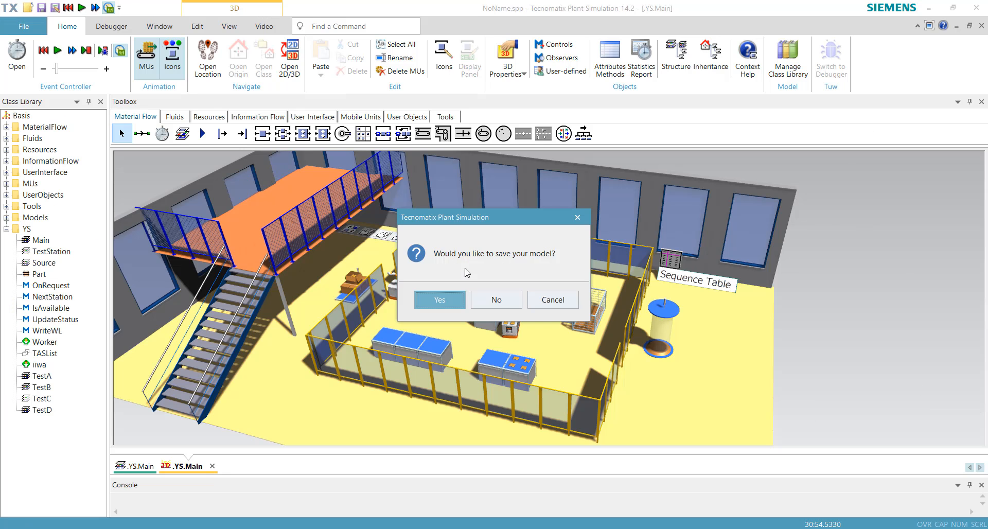
click(505, 302)
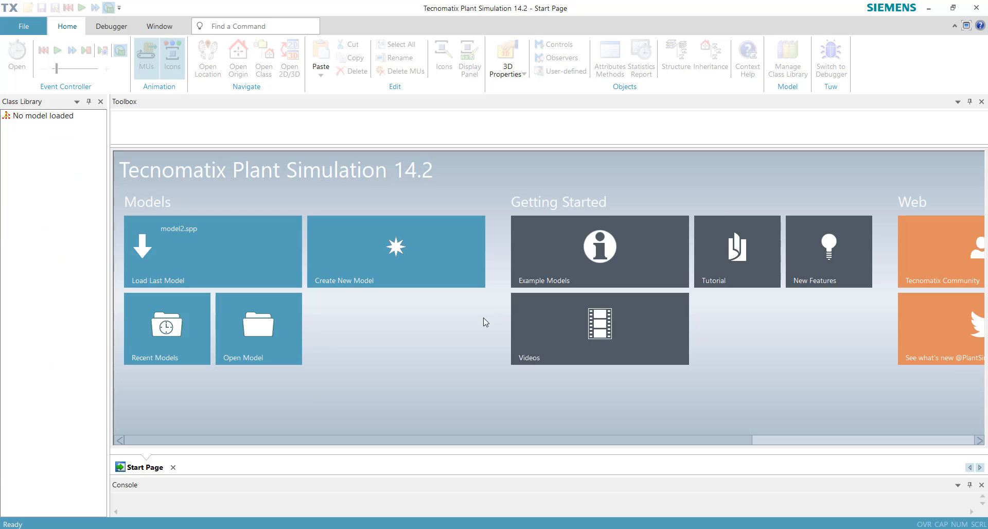
Create a new 2D model
click(18, 26)
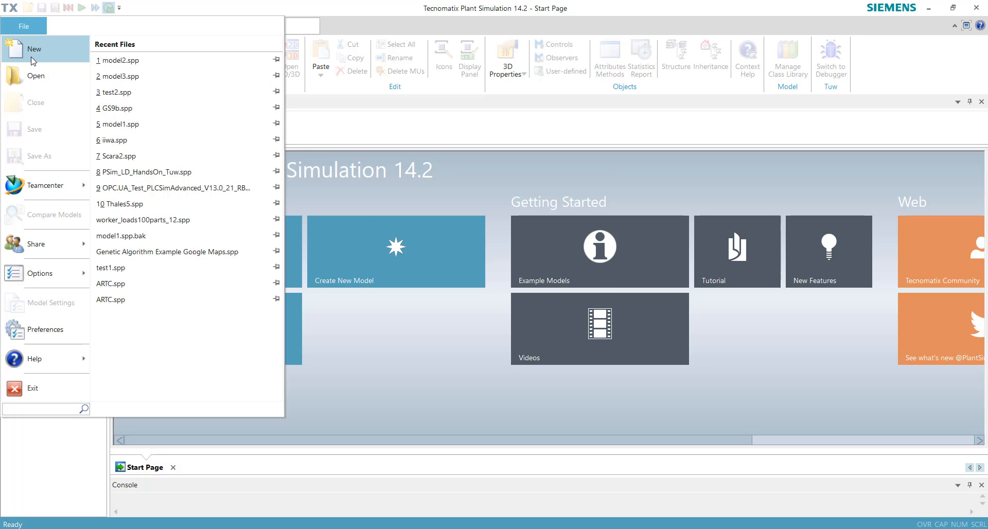
click(34, 60)
click(439, 274)
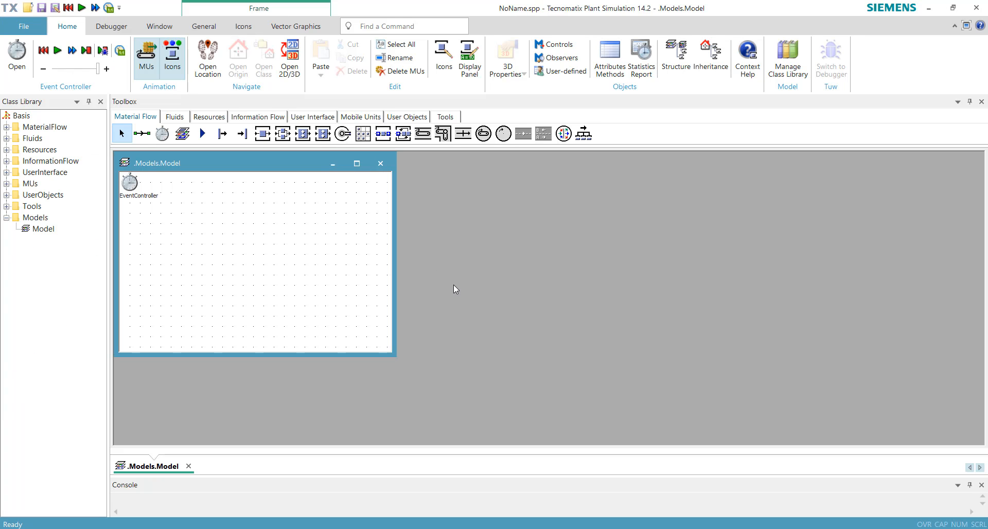
Generate a 3D model with default graphics for the new model, and close its 3D and 2D frame windows
click(297, 61)
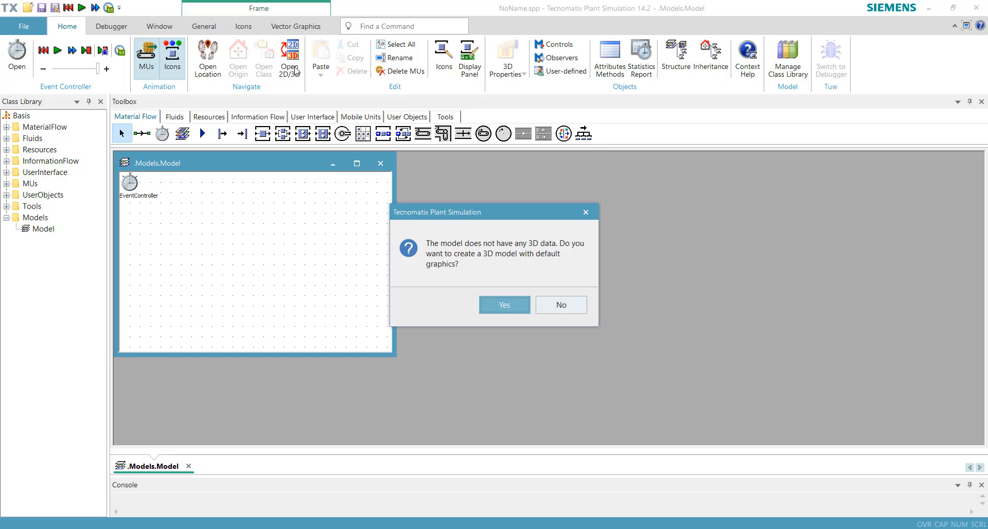
click(496, 303)
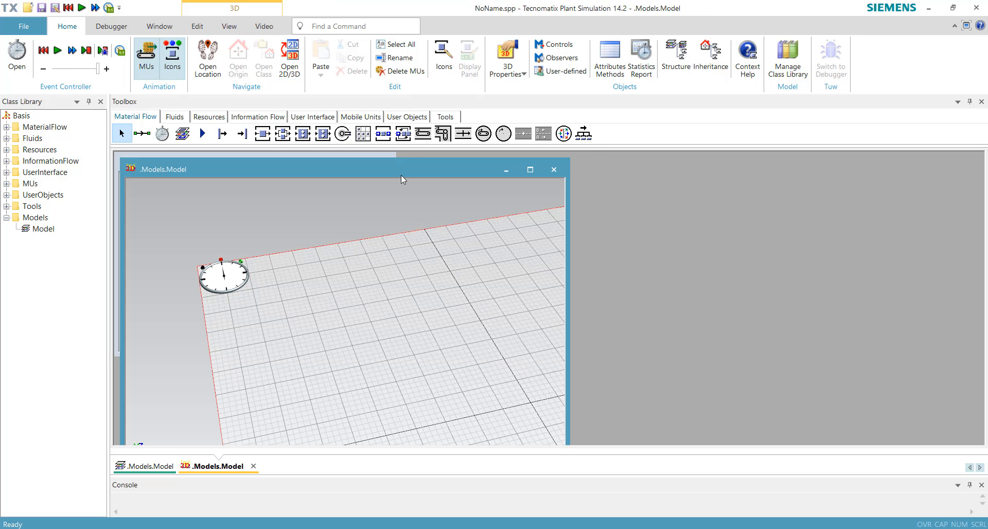
click(560, 170)
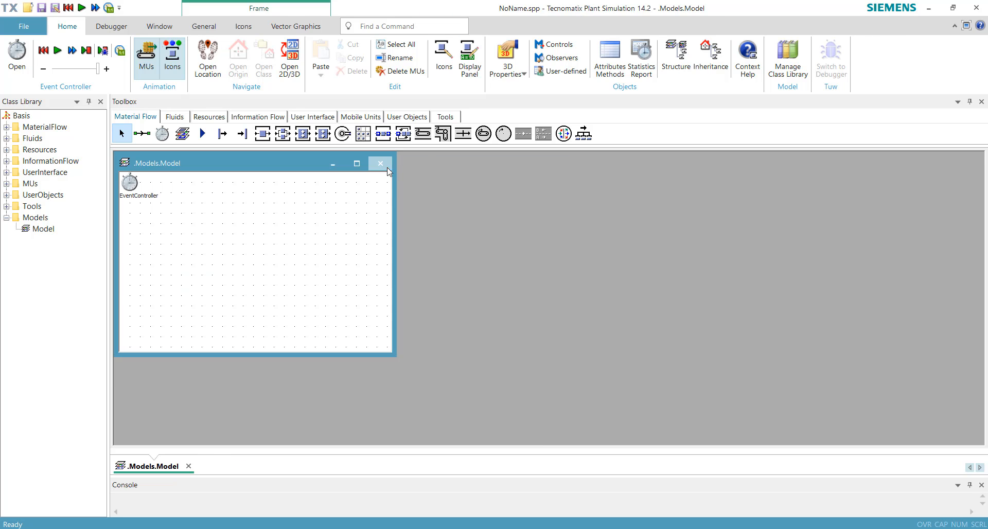
click(380, 167)
Load the object file YS.obj into the class library, choosing Replace All for the duplicate classes
click(46, 310)
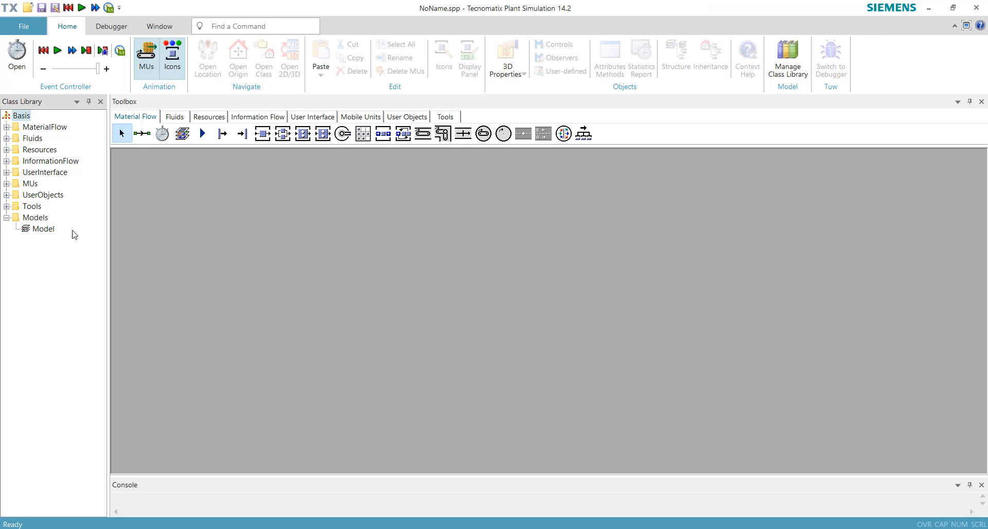
right_click(23, 117)
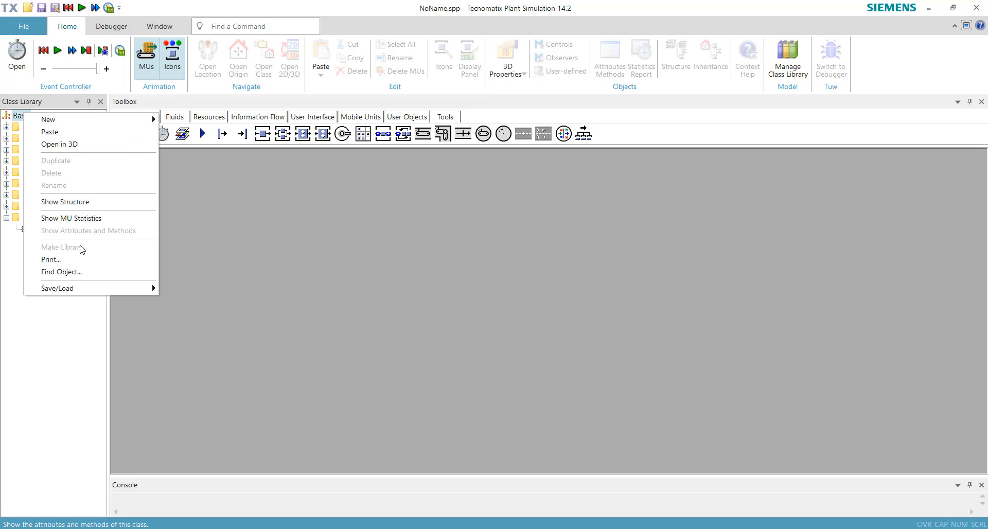
mouse_move(83, 289)
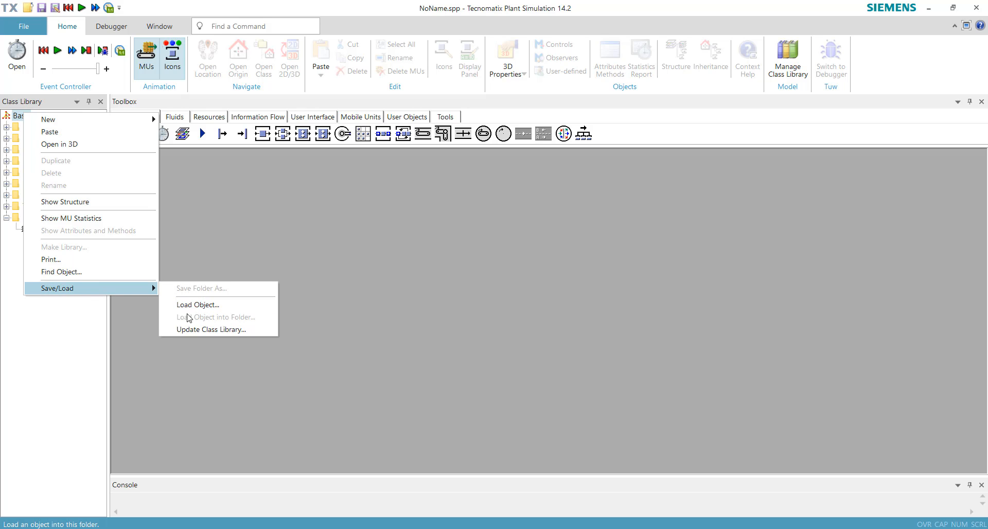
click(197, 305)
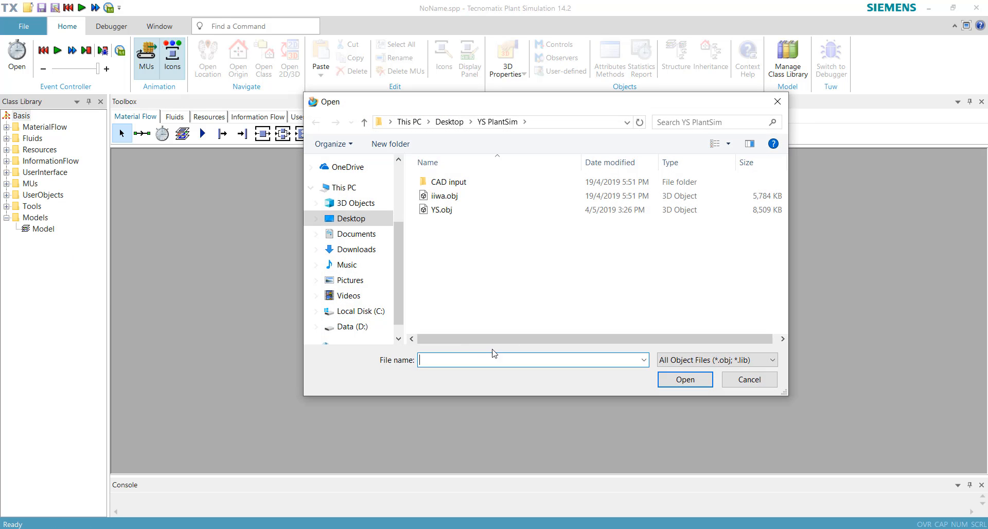
click(432, 213)
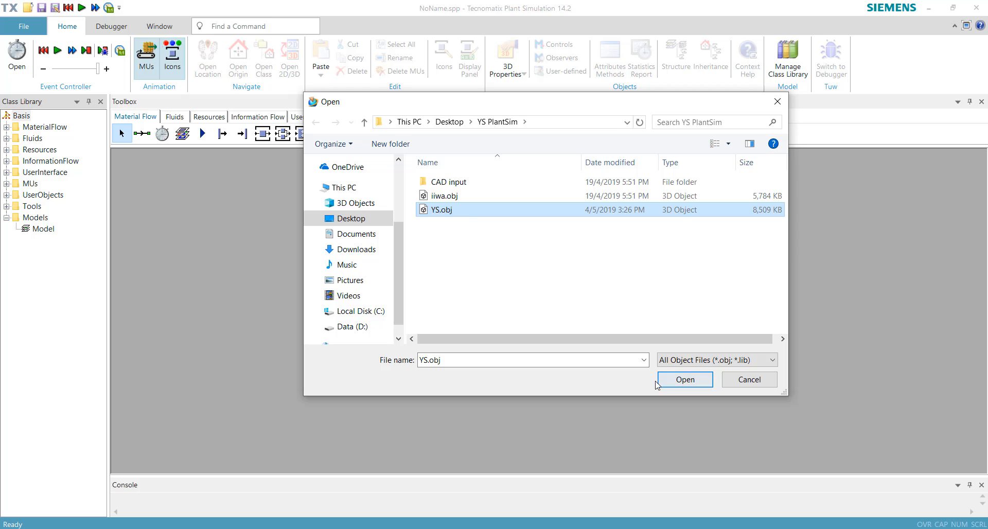
click(677, 382)
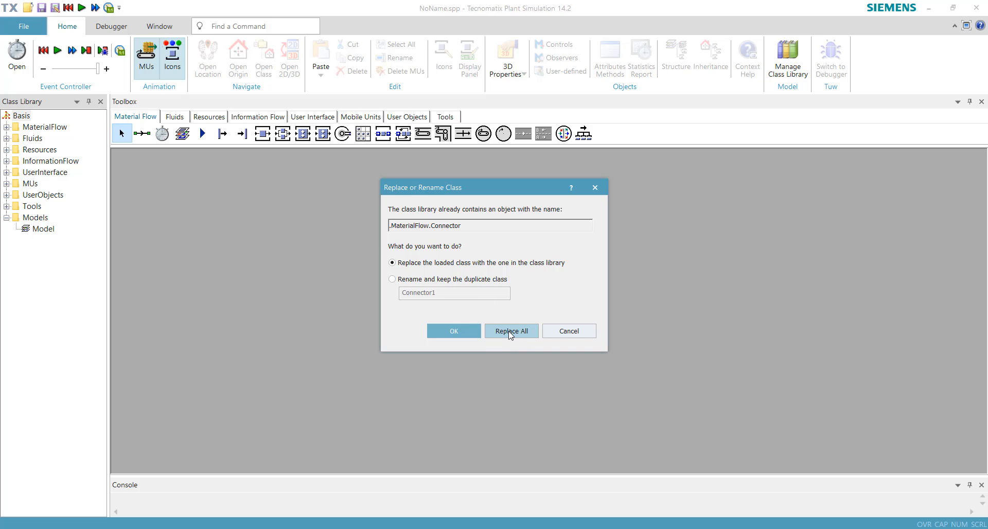
click(510, 333)
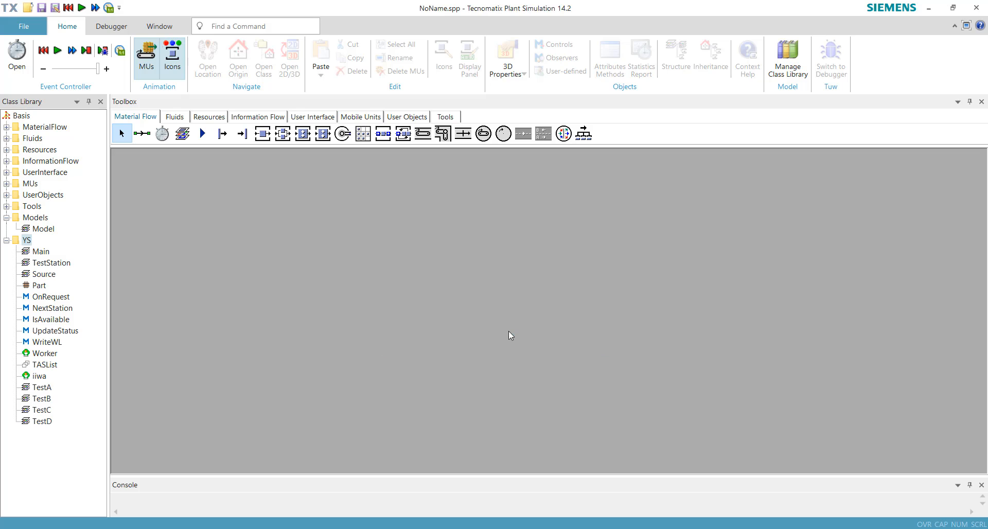
Collapse the Models folder and open the Main frame from the YS folder to view its blue area
click(6, 217)
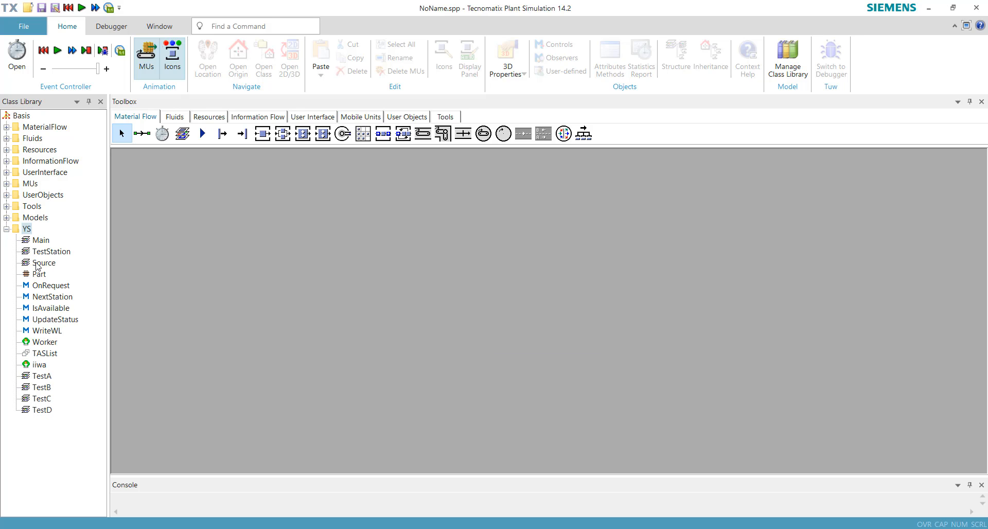
click(40, 240)
double_click(40, 240)
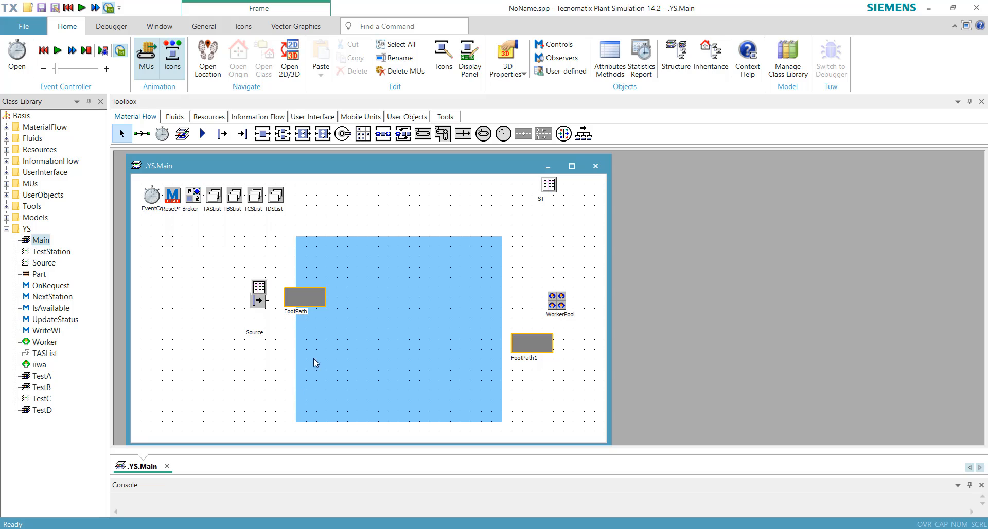
mouse_move(299, 236)
mouse_down()
mouse_move(419, 260)
mouse_move(496, 369)
mouse_move(504, 425)
mouse_up()
click(387, 290)
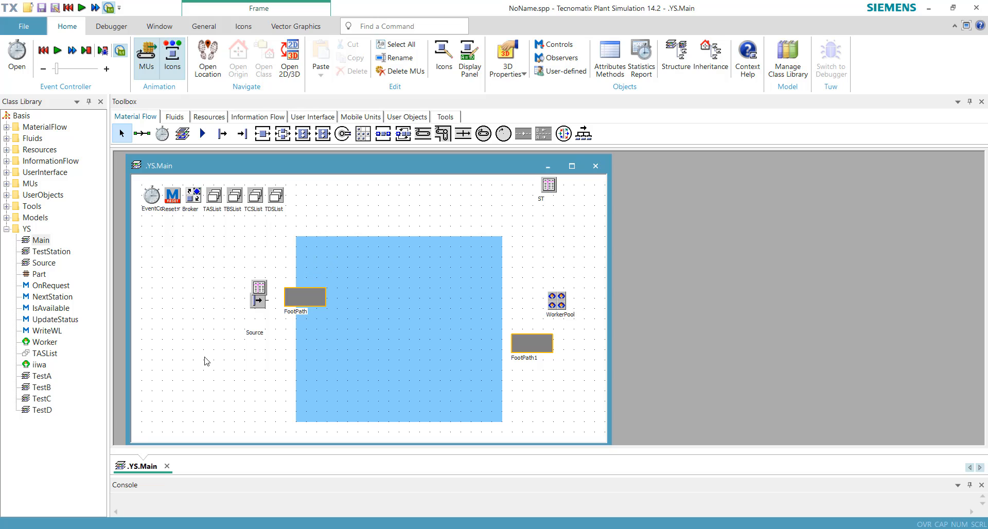
Place three TestA stations side by side in the upper middle of the Main frame's blue area
click(43, 377)
click(42, 387)
click(40, 401)
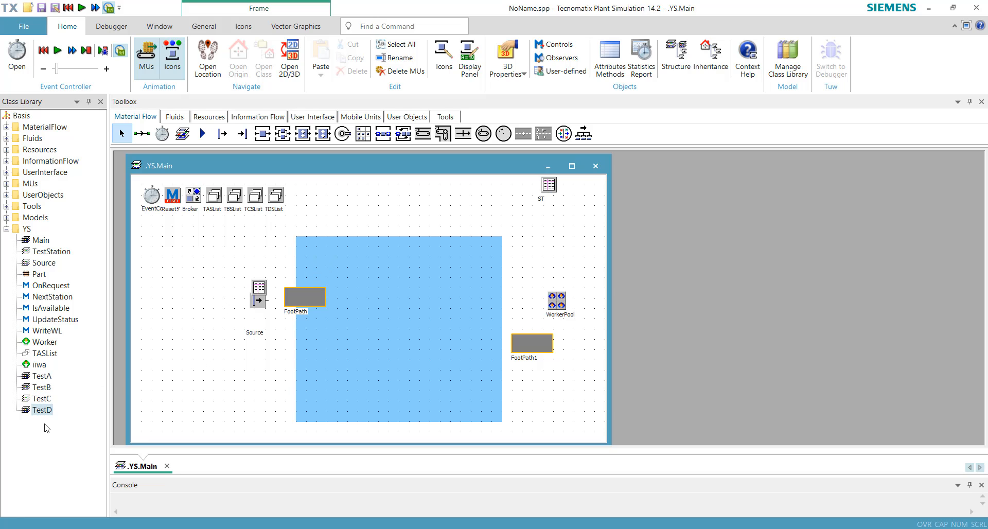
drag(41, 377, 356, 264)
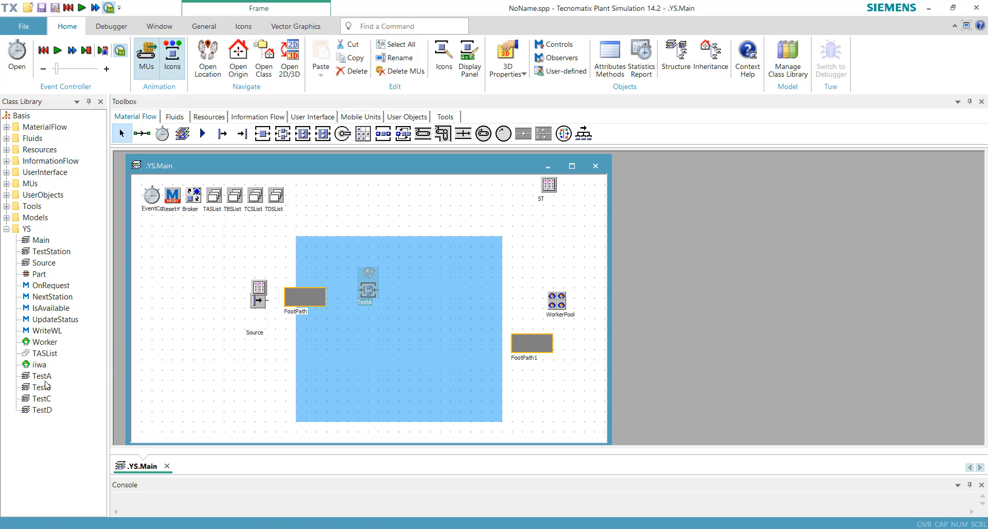
drag(46, 386, 325, 307)
drag(385, 266, 402, 269)
Place four TestB stations in a row below the TestA stations in the blue area
drag(43, 387, 326, 330)
drag(45, 386, 275, 376)
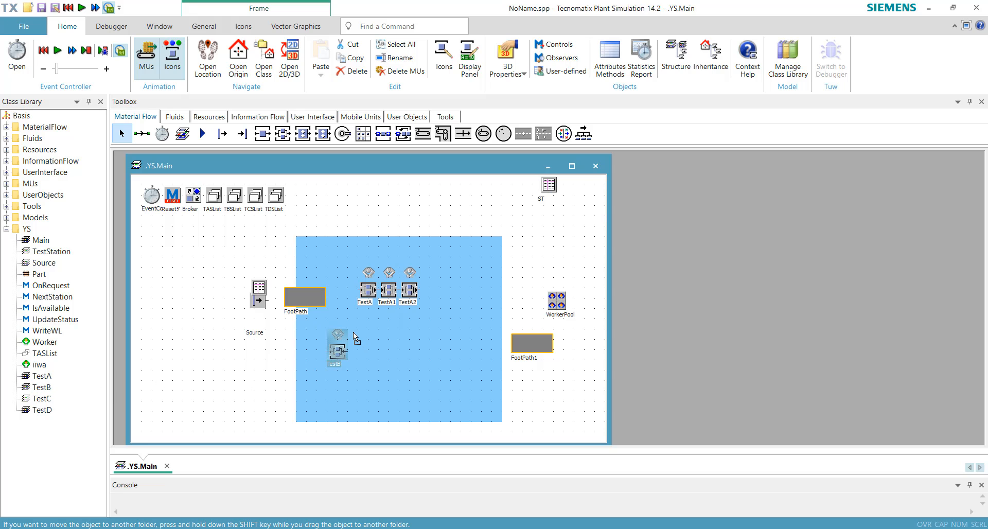
drag(347, 329, 348, 329)
drag(45, 387, 370, 329)
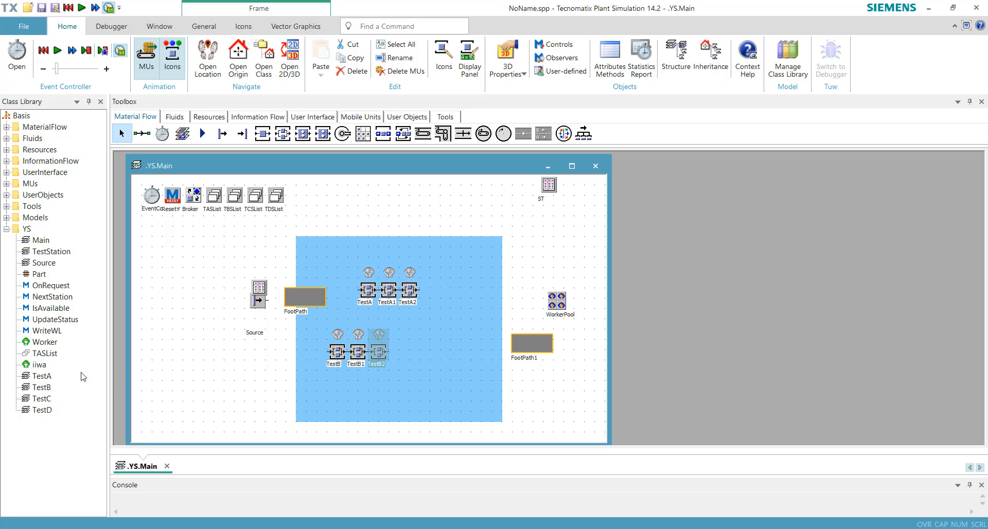
drag(45, 387, 391, 332)
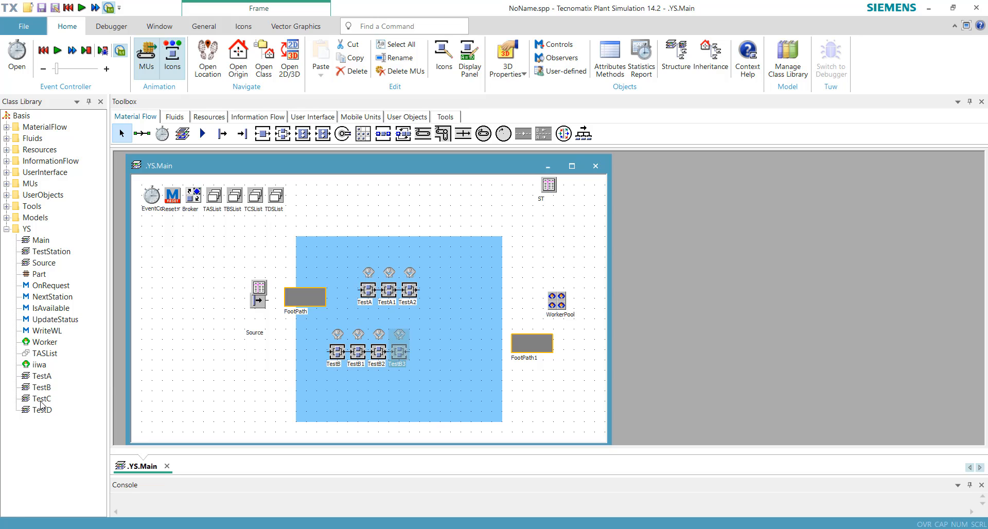
Place two TestC stations along the blue area's lower edge and one TestD station near its edge facing the WorkerPool
drag(35, 400, 408, 383)
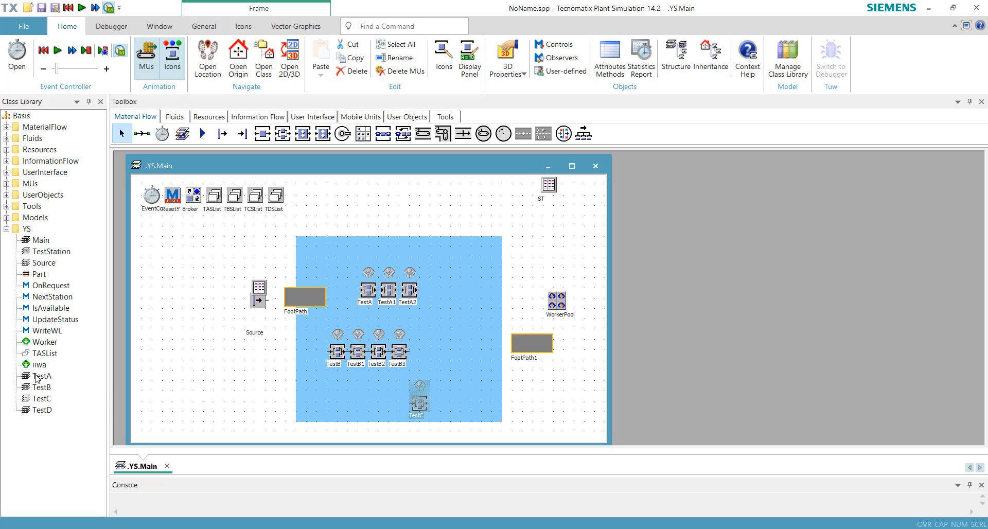
drag(49, 404, 430, 384)
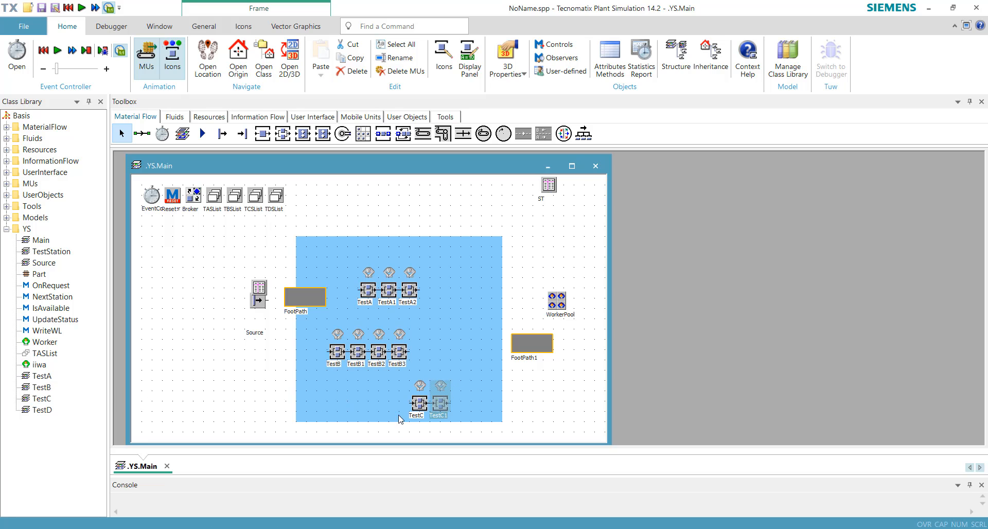
click(322, 393)
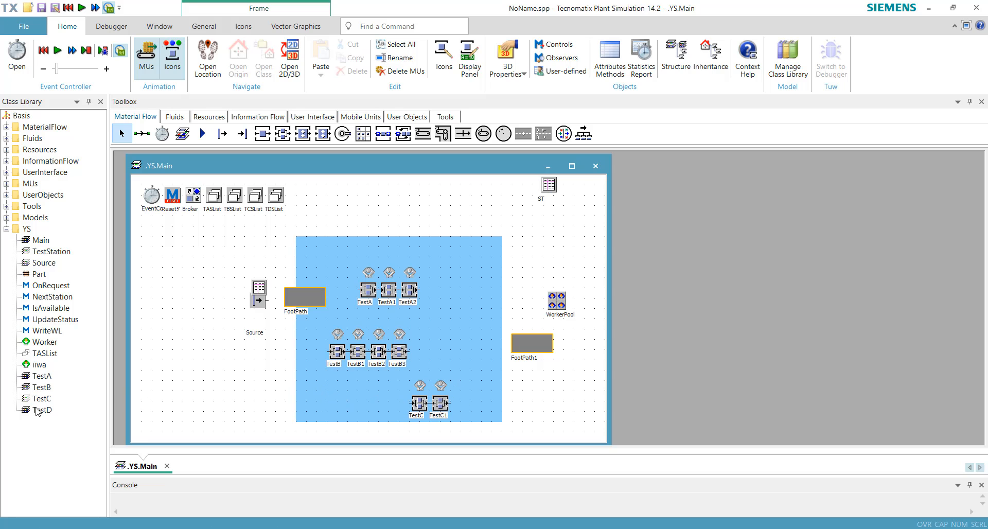
drag(38, 409, 399, 350)
drag(470, 273, 470, 273)
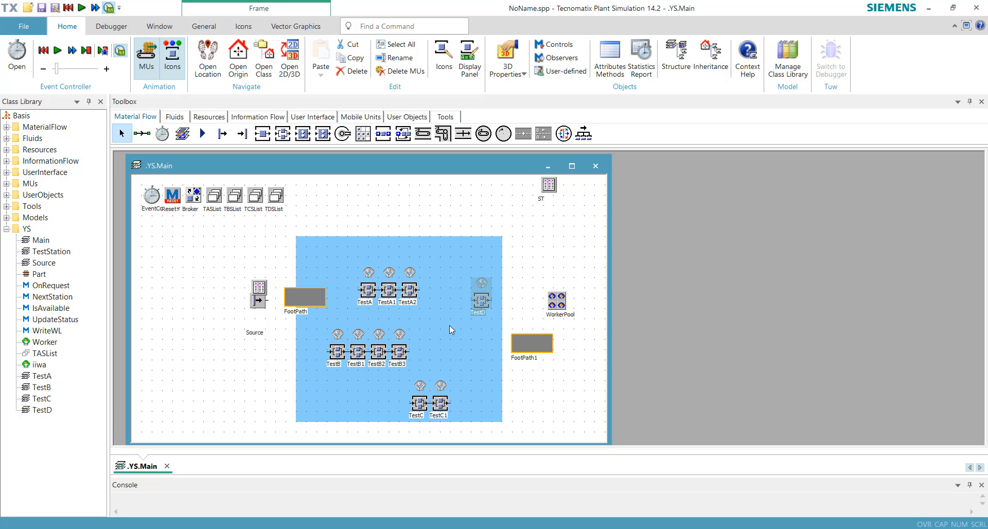
click(477, 321)
Open the Main frame in 3D and bring the placed test stations into close view from above
click(556, 304)
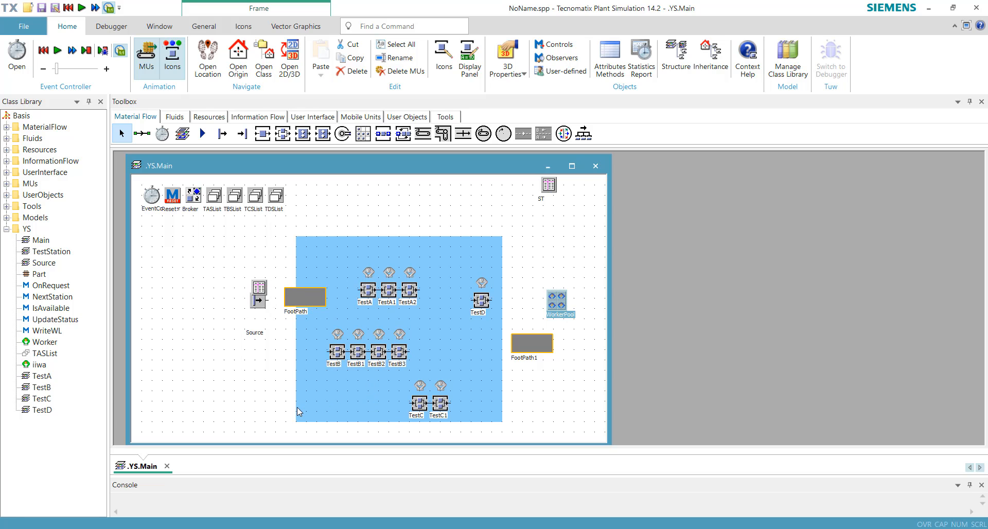
click(291, 58)
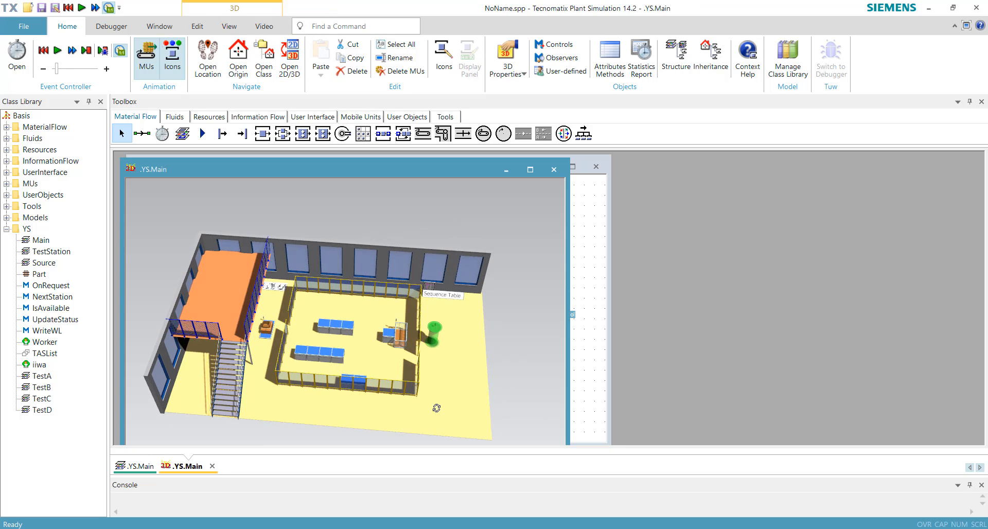
drag(436, 408, 446, 434)
scroll(364, 411, up, 3)
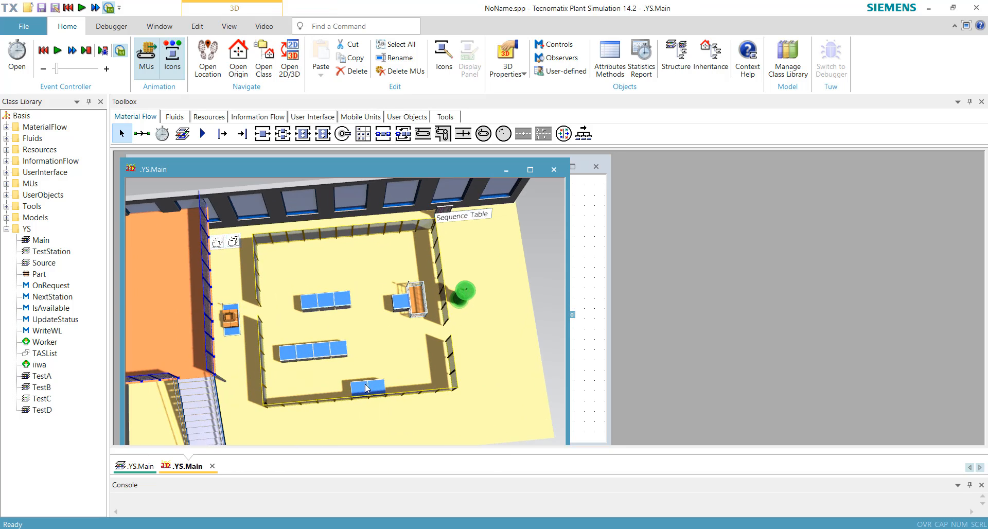
scroll(367, 389, up, 5)
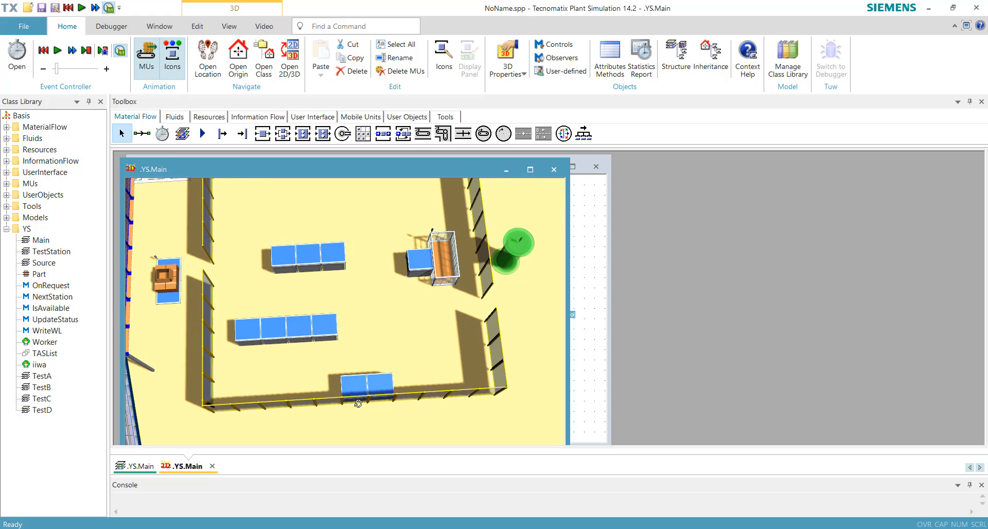
drag(358, 404, 438, 350)
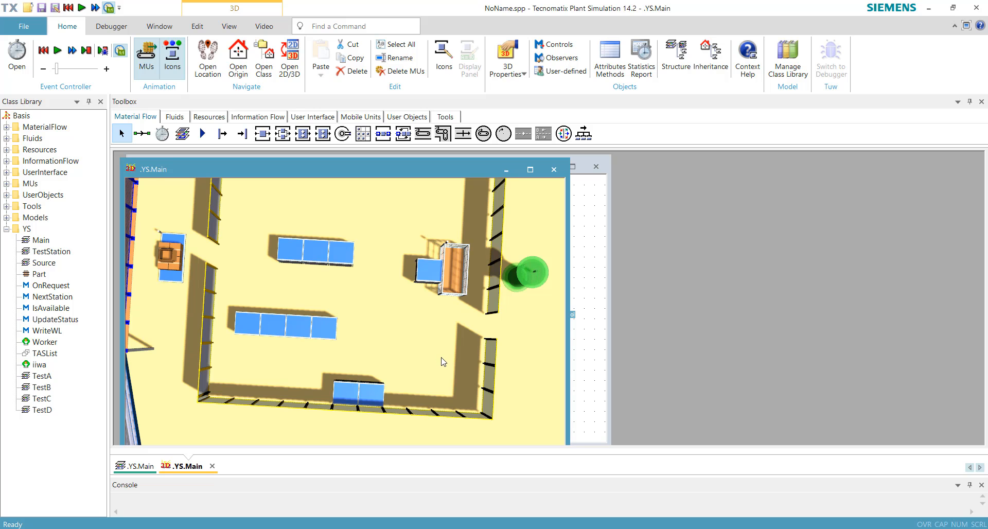
Show the worker walking heights and obstacle zones in the 3D view, inspect them around the stations, fences and footpaths, and hide them again
key(ctrl+alt+w)
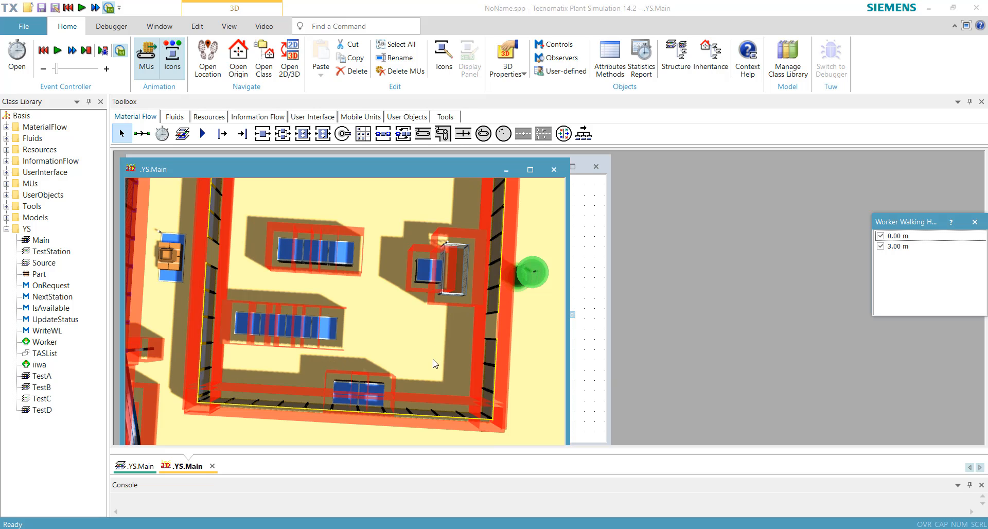
drag(433, 404, 541, 236)
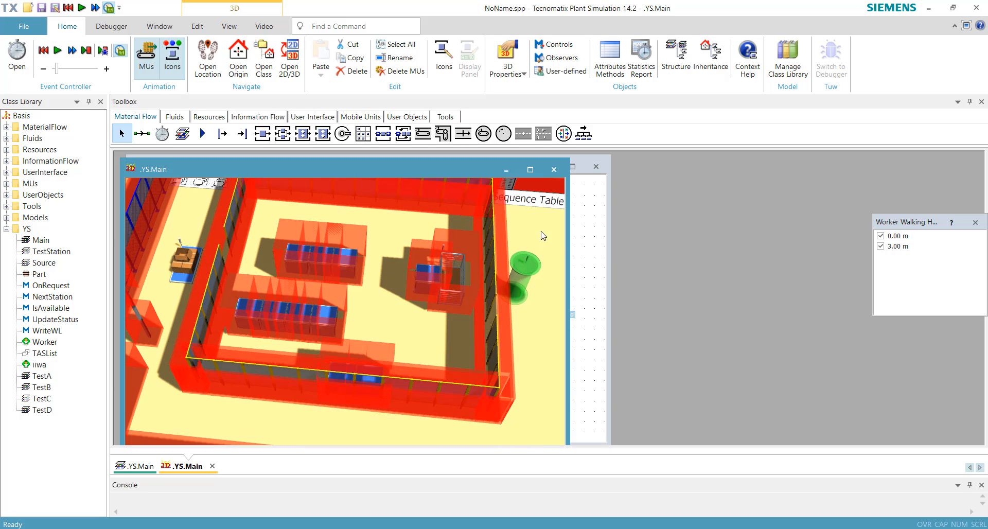
drag(441, 341, 434, 358)
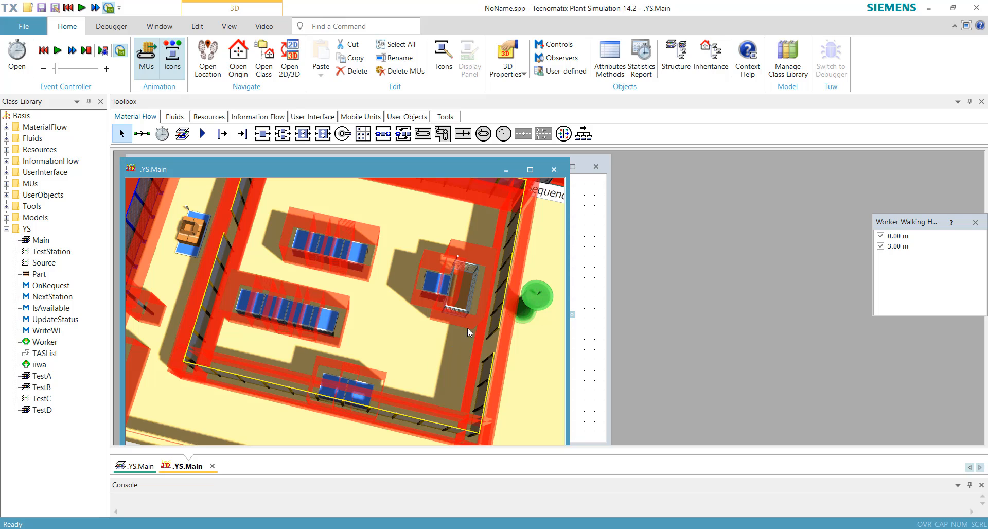
drag(449, 337, 451, 259)
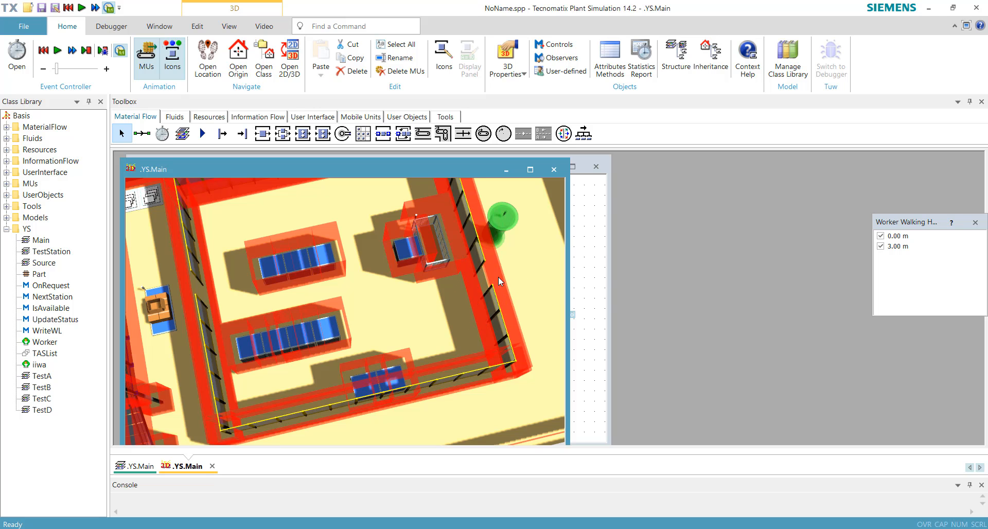
drag(483, 329, 472, 173)
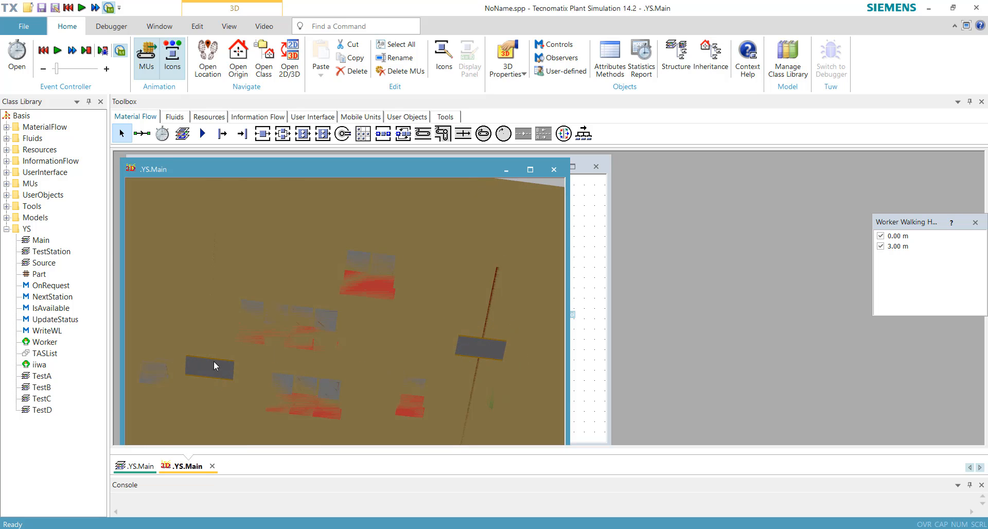
drag(337, 299, 340, 448)
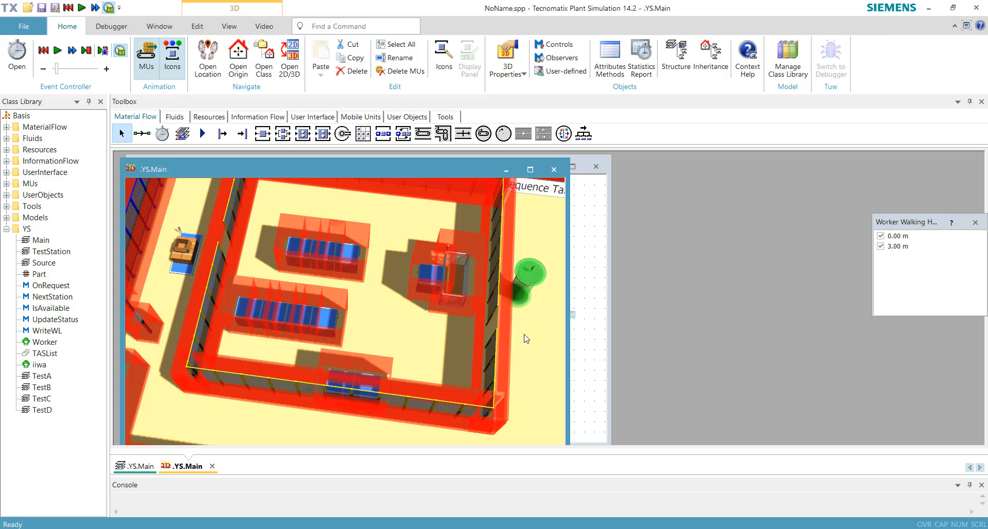
drag(515, 343, 460, 352)
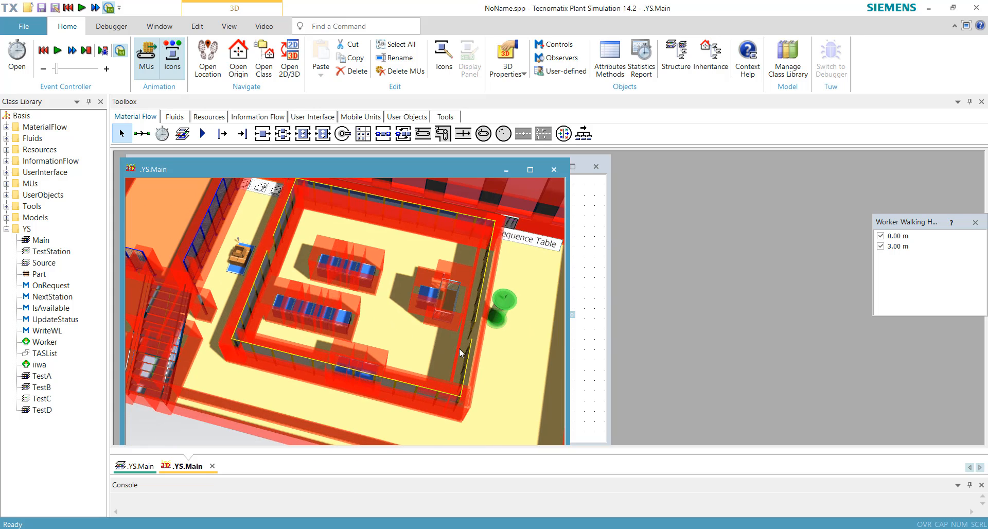
click(525, 383)
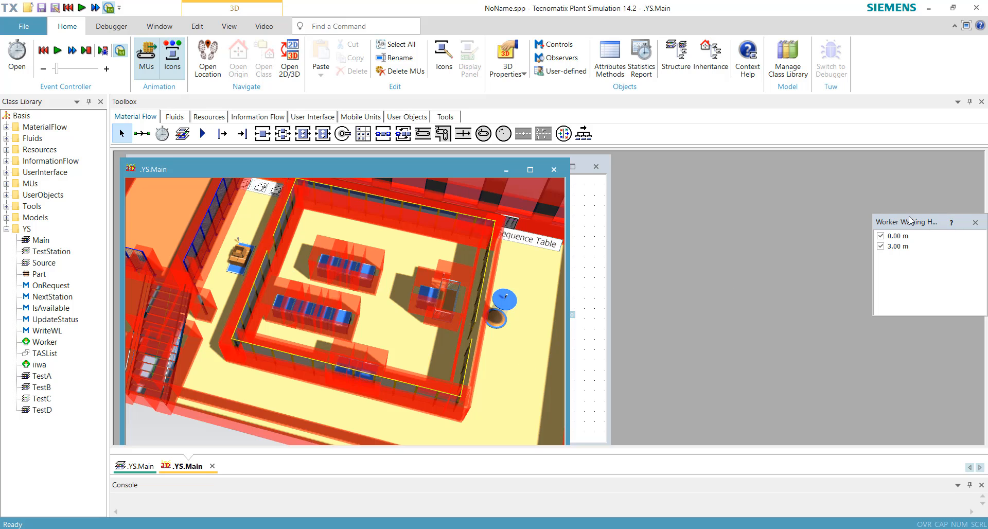
drag(911, 222, 820, 222)
click(885, 222)
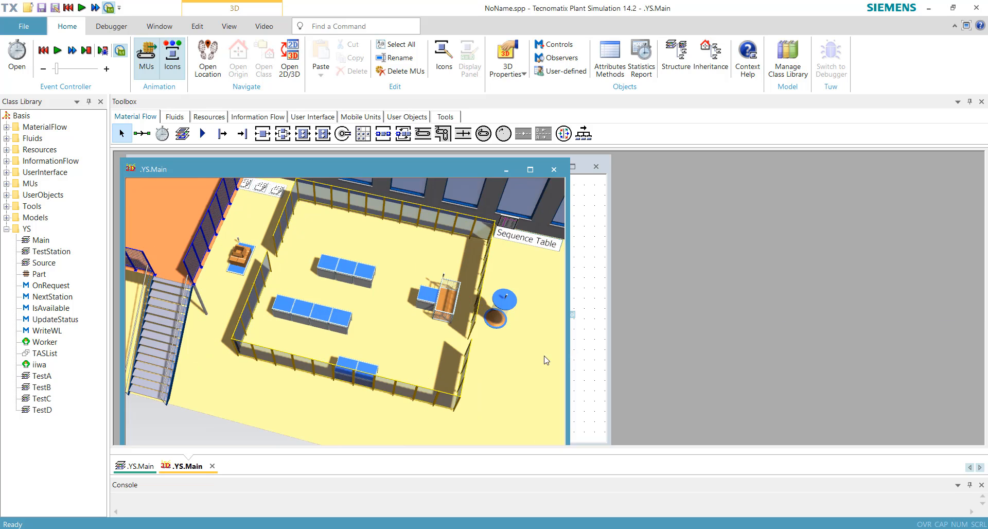
Set the amount of iiwa workers in the WorkerPool's creation table to 4 and accept the changes
click(504, 319)
double_click(504, 319)
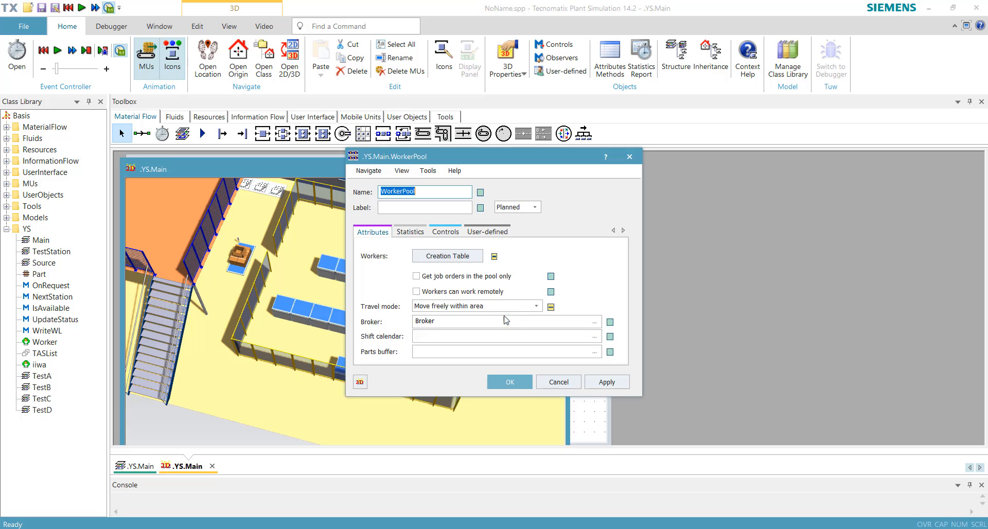
click(450, 255)
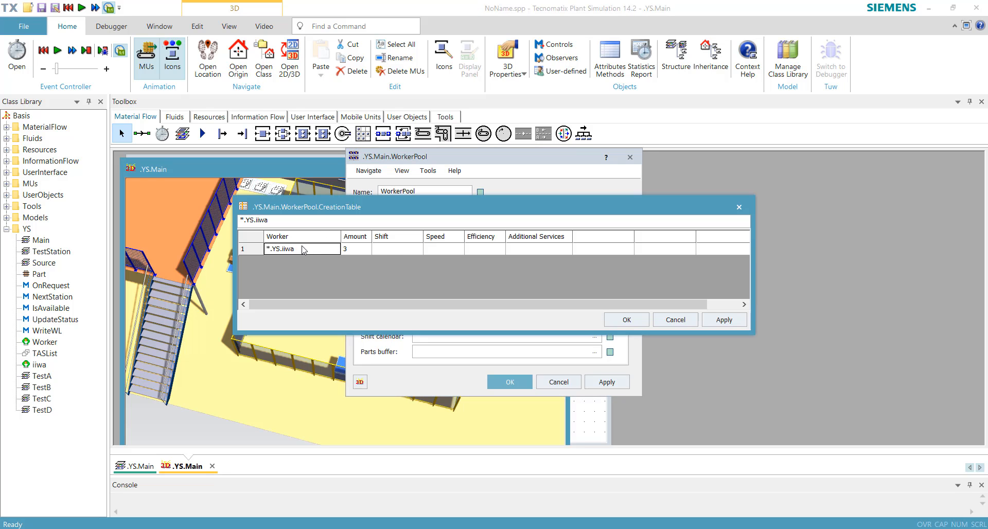
mouse_move(363, 257)
mouse_down()
mouse_move(374, 255)
mouse_move(359, 256)
mouse_up()
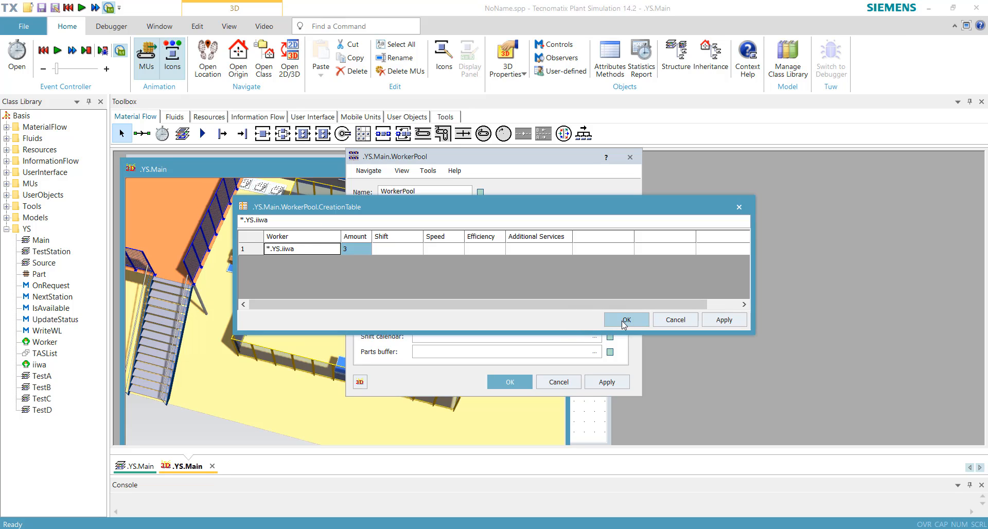
click(353, 251)
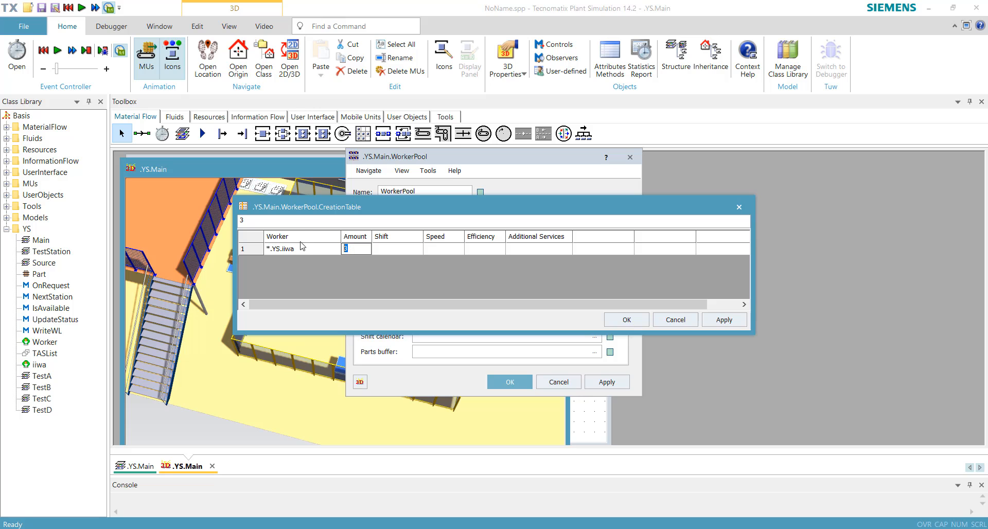
text(4)
click(627, 316)
click(509, 382)
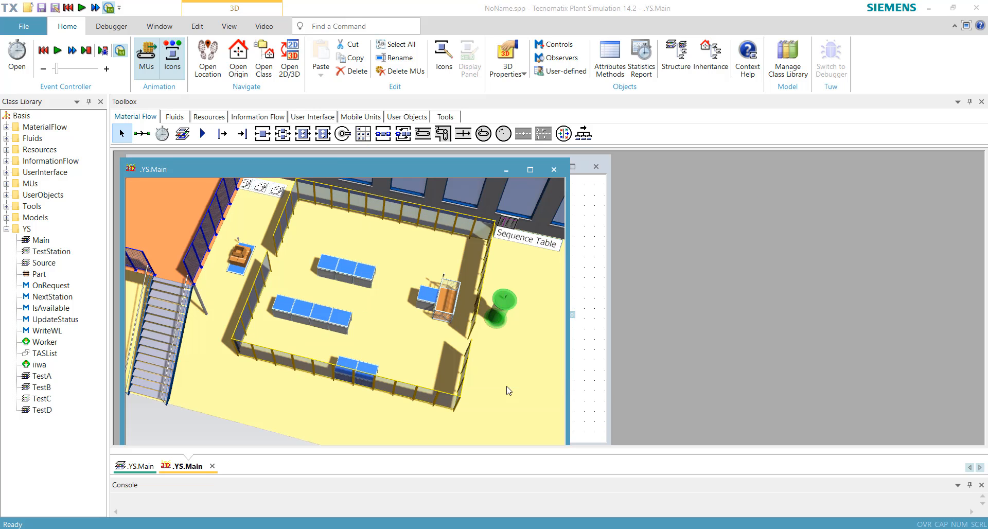
Maximize the 3D window of Main and frame the fenced test area in a closer, angled view
mouse_move(431, 327)
mouse_down()
mouse_move(433, 307)
mouse_move(440, 317)
mouse_up()
click(530, 170)
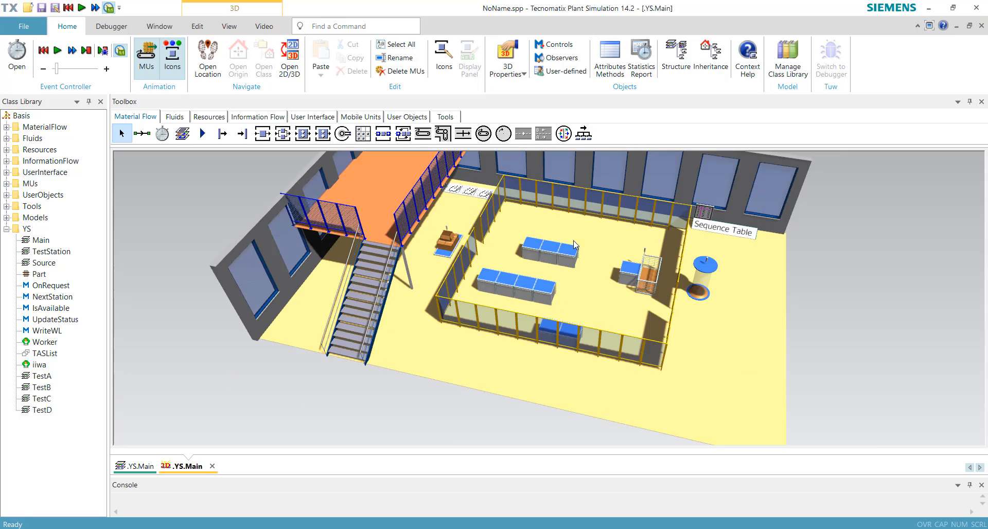
scroll(618, 201, up, 3)
drag(595, 286, 555, 261)
drag(542, 264, 538, 279)
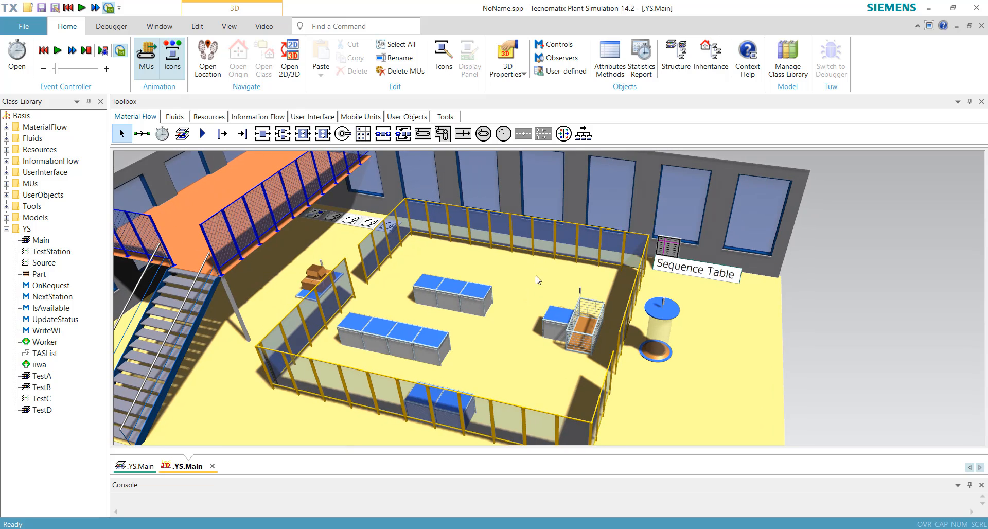
Start the simulation from the EventController in real time and raise the real-time factor to 3 while watching the robots
click(22, 59)
drag(759, 265, 886, 164)
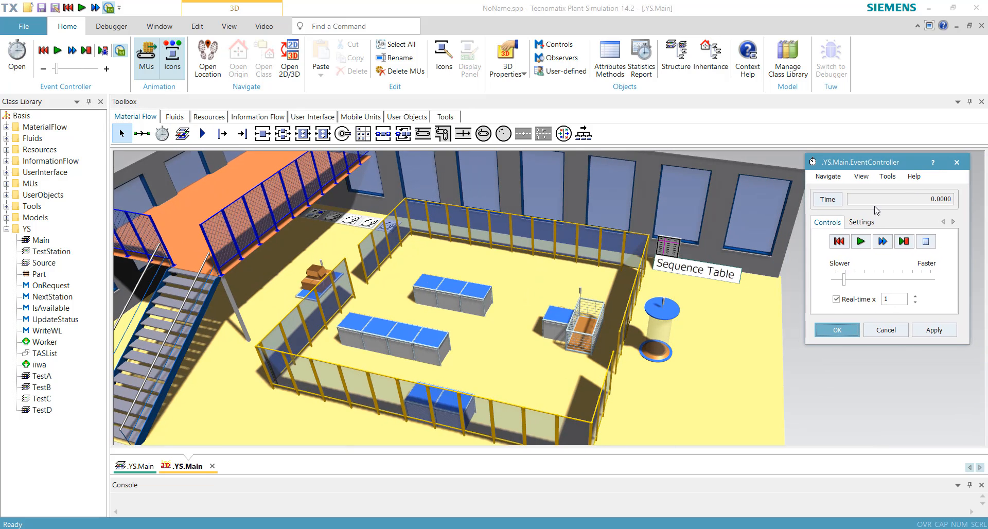
click(861, 241)
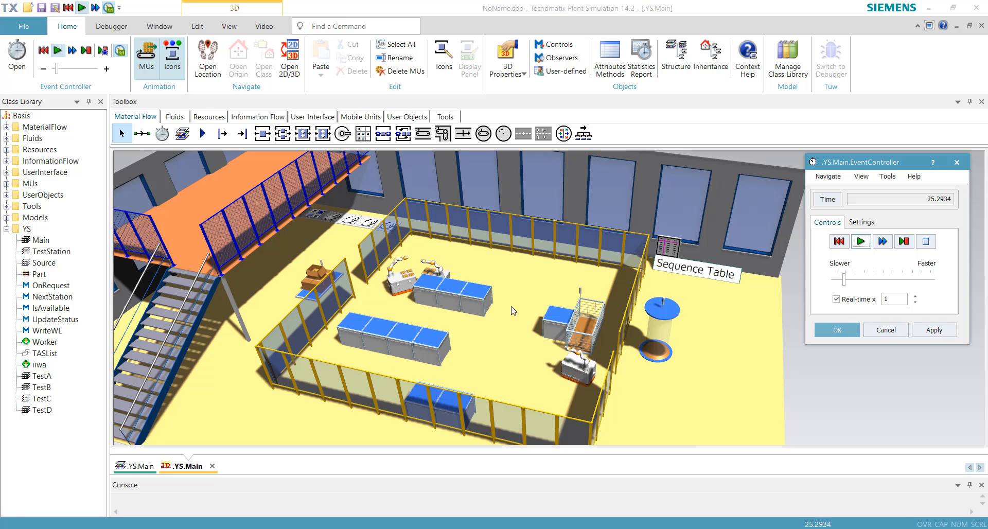
drag(895, 301, 869, 303)
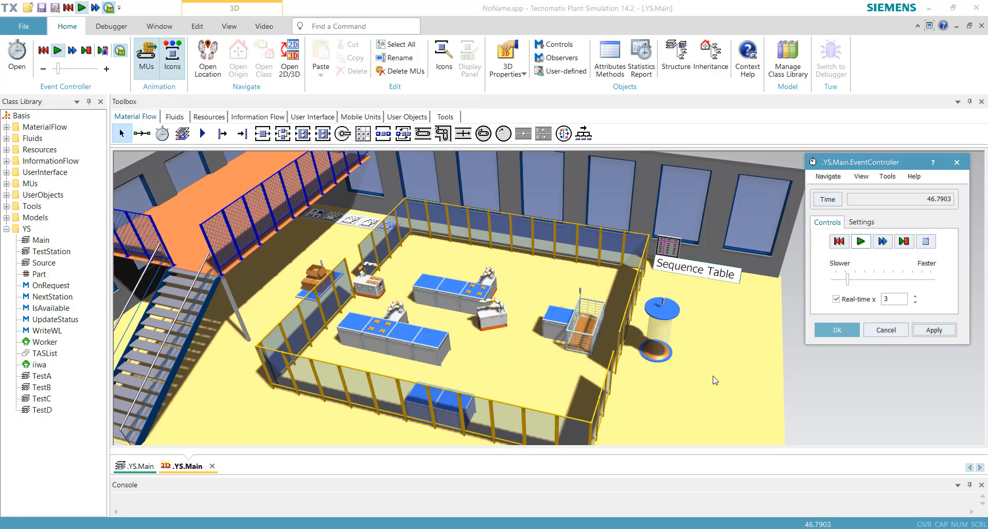
drag(714, 379, 677, 338)
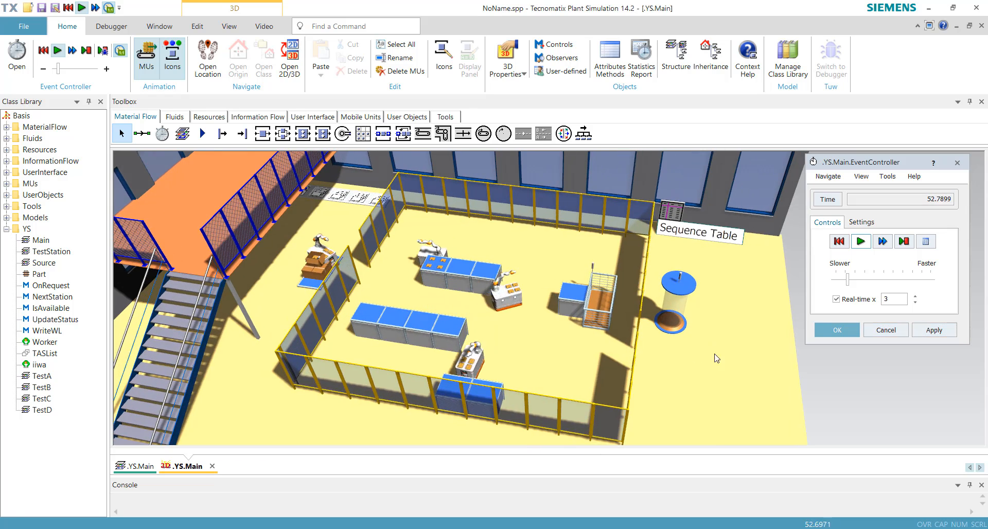